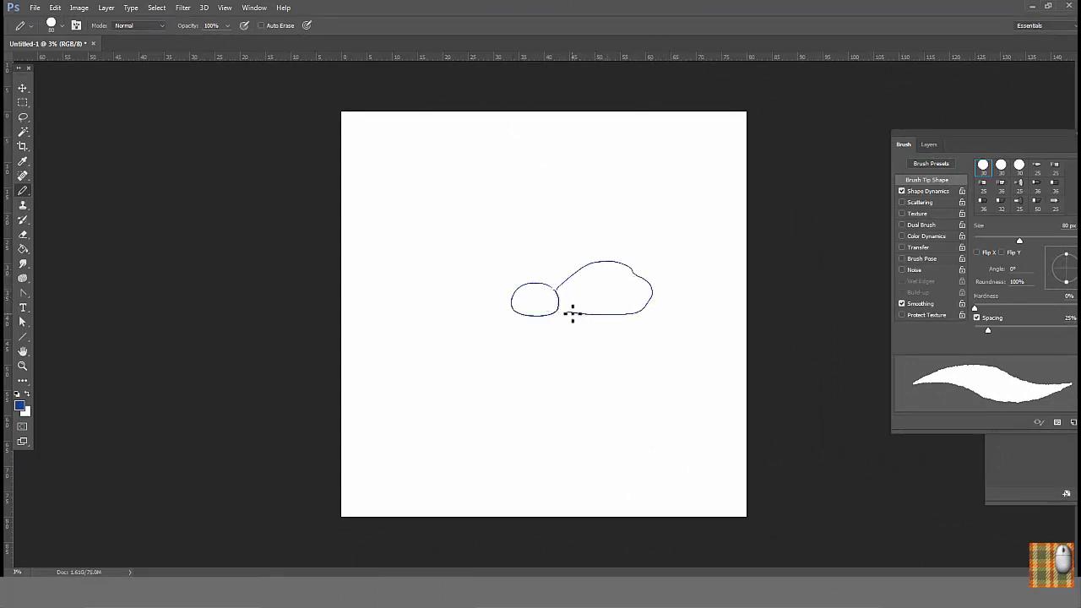
# - Draw the remaining petal outlines around the flower's oval centre with thin blue Pencil strokes
pyautogui.moveTo(549, 319); pyautogui.dragTo(565, 368)
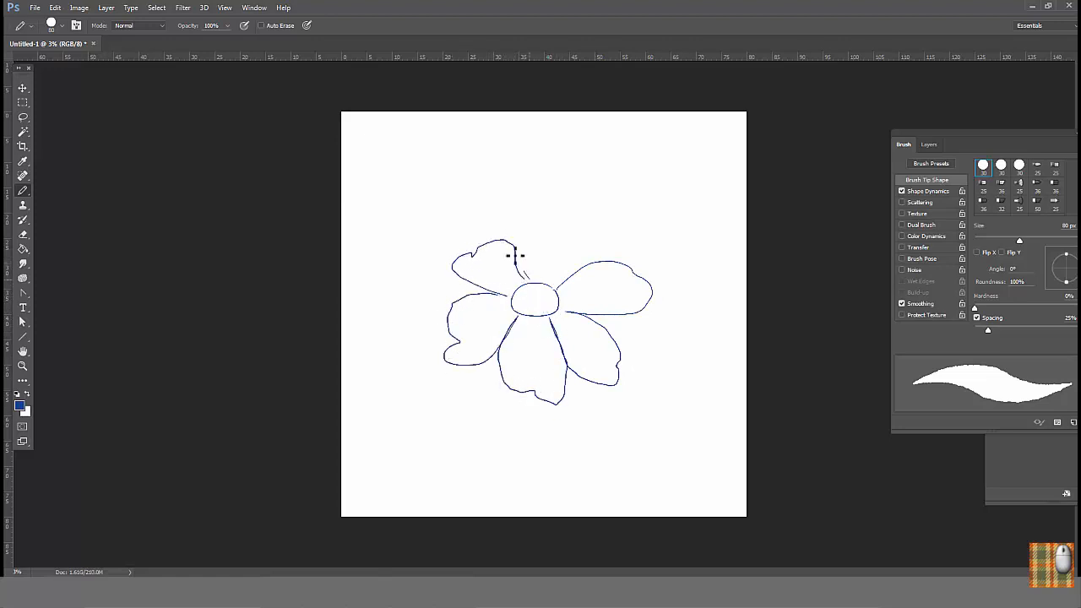
pyautogui.moveTo(515, 254); pyautogui.dragTo(579, 279)
pyautogui.moveTo(601, 319); pyautogui.dragTo(634, 333)
pyautogui.moveTo(428, 412); pyautogui.dragTo(377, 287)
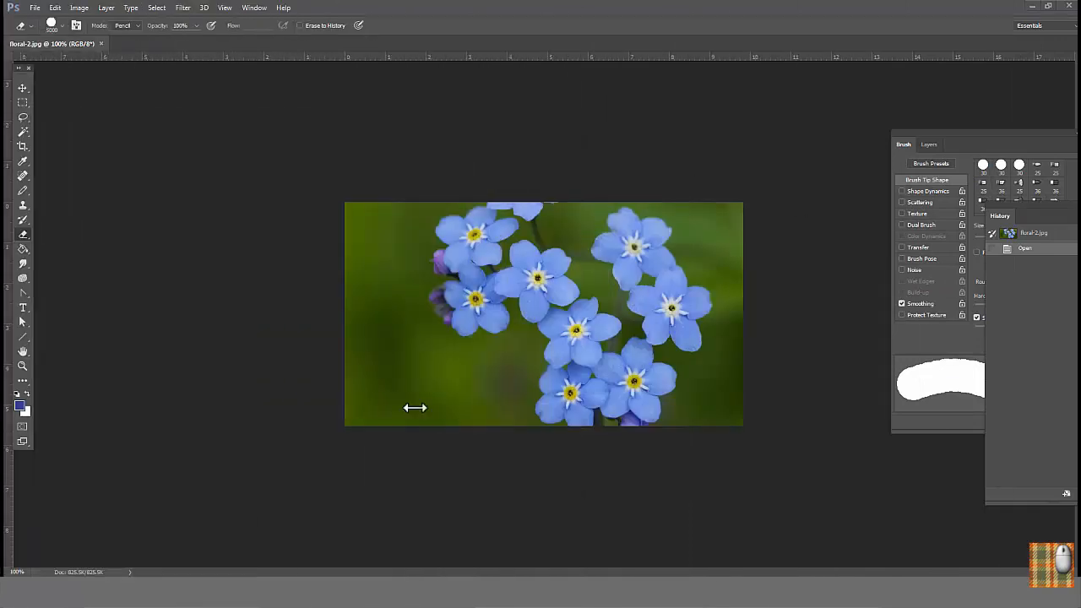
# - Resize the flower photo to a height of 2 inches at a resolution of 200 pixels/inch
pyautogui.click(79, 10)
pyautogui.click(112, 161)
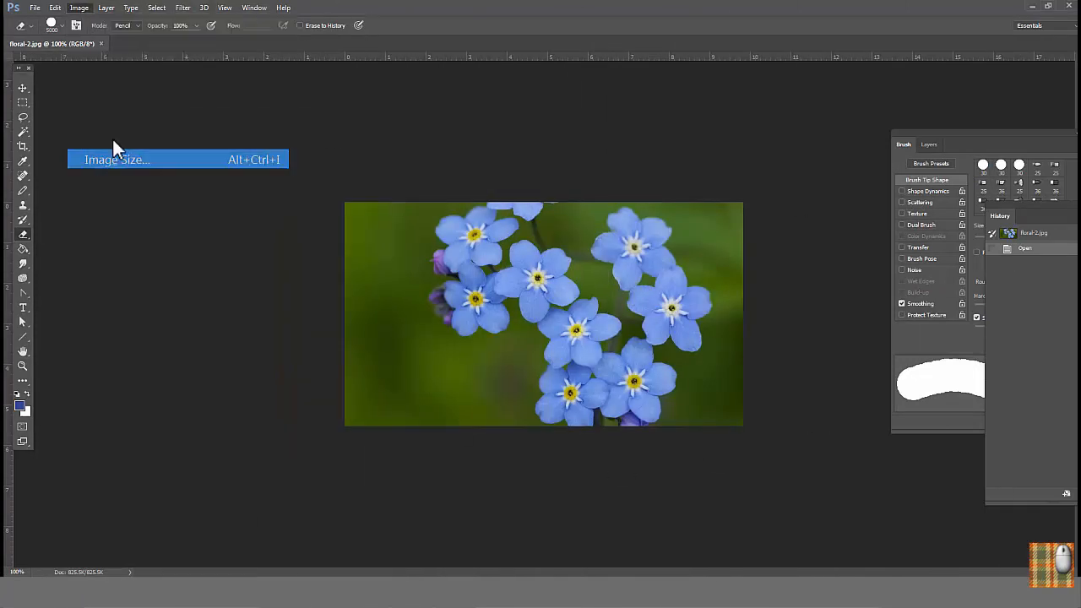
pyautogui.moveTo(751, 259); pyautogui.dragTo(718, 260)
pyautogui.write('2')
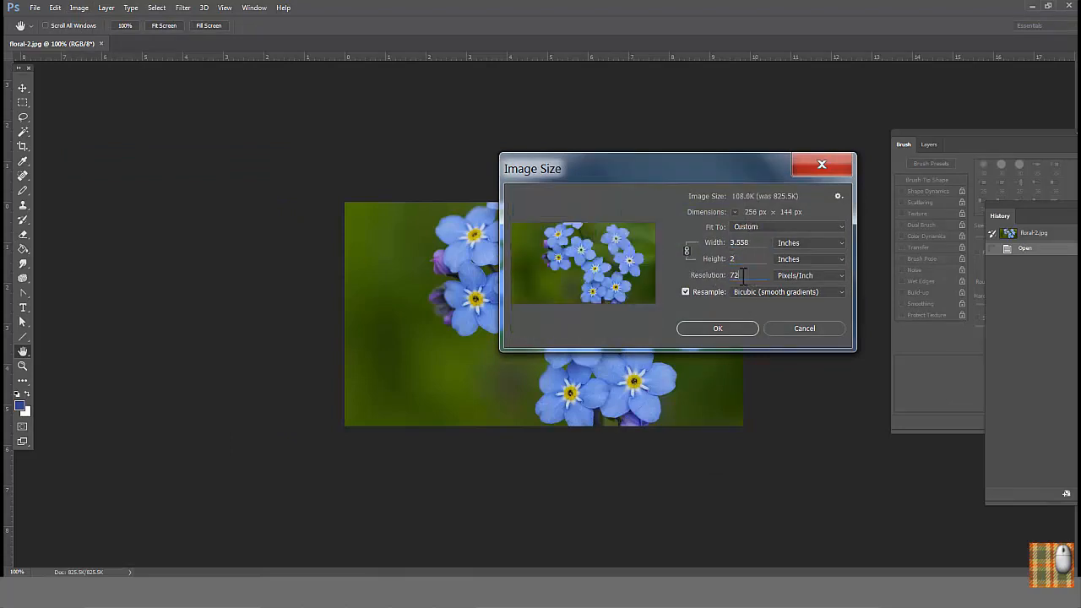
pyautogui.moveTo(742, 276); pyautogui.dragTo(704, 282)
pyautogui.write('200')
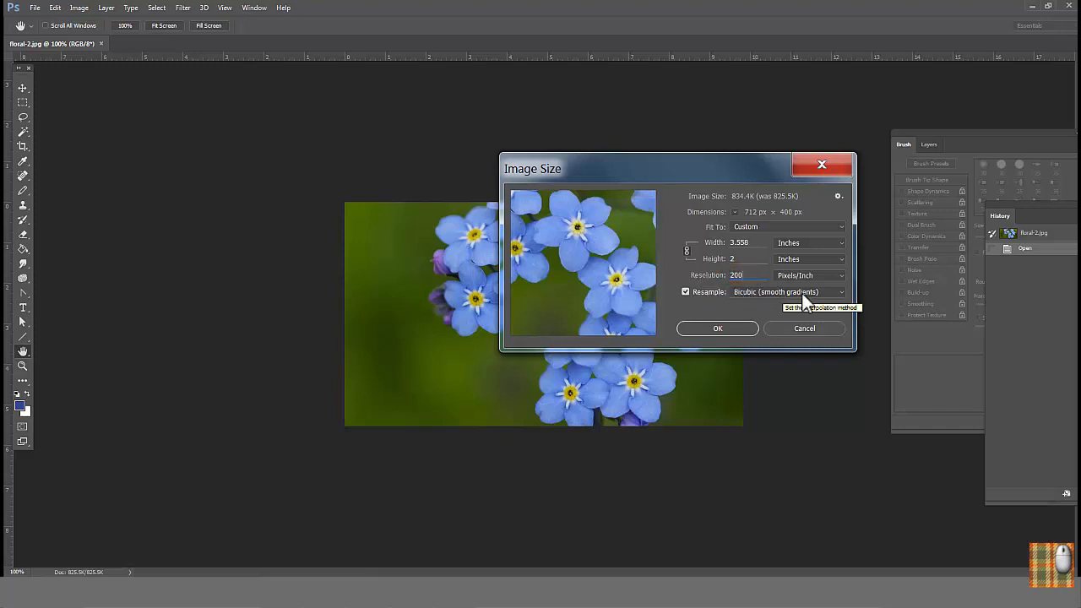
pyautogui.click(717, 328)
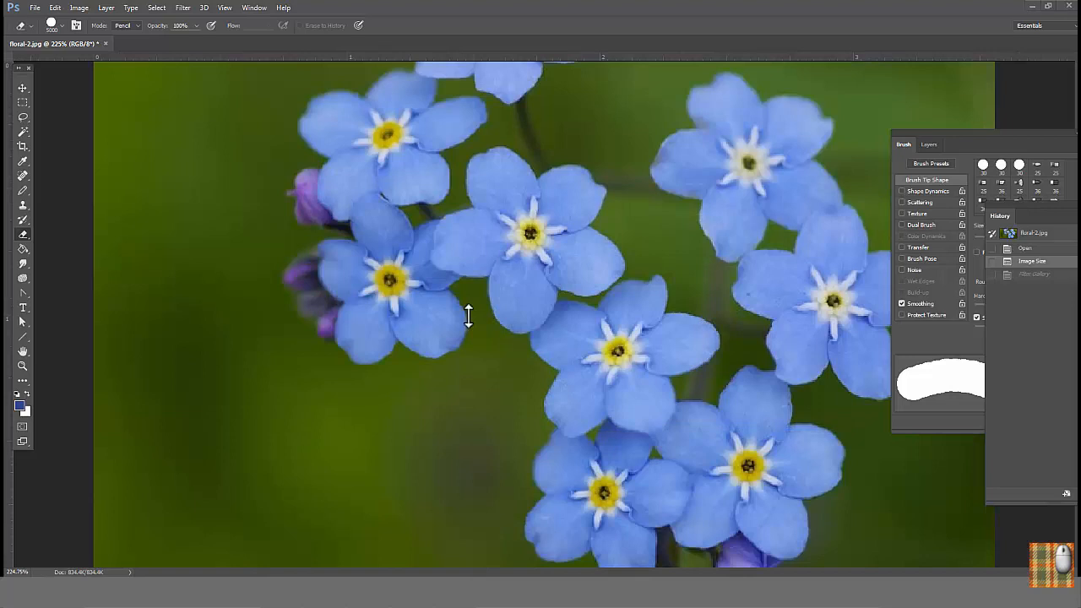
# - Apply the Glowing Edges filter to the photo with edge width 4, edge brightness 12 and smoothness 10
pyautogui.click(183, 7)
pyautogui.click(239, 93)
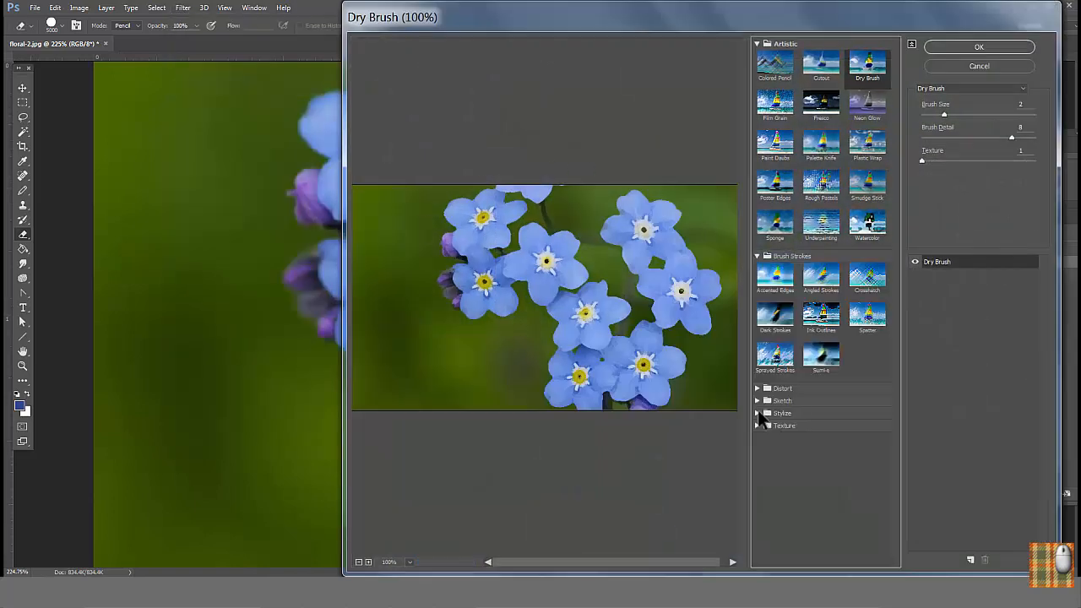
pyautogui.click(758, 412)
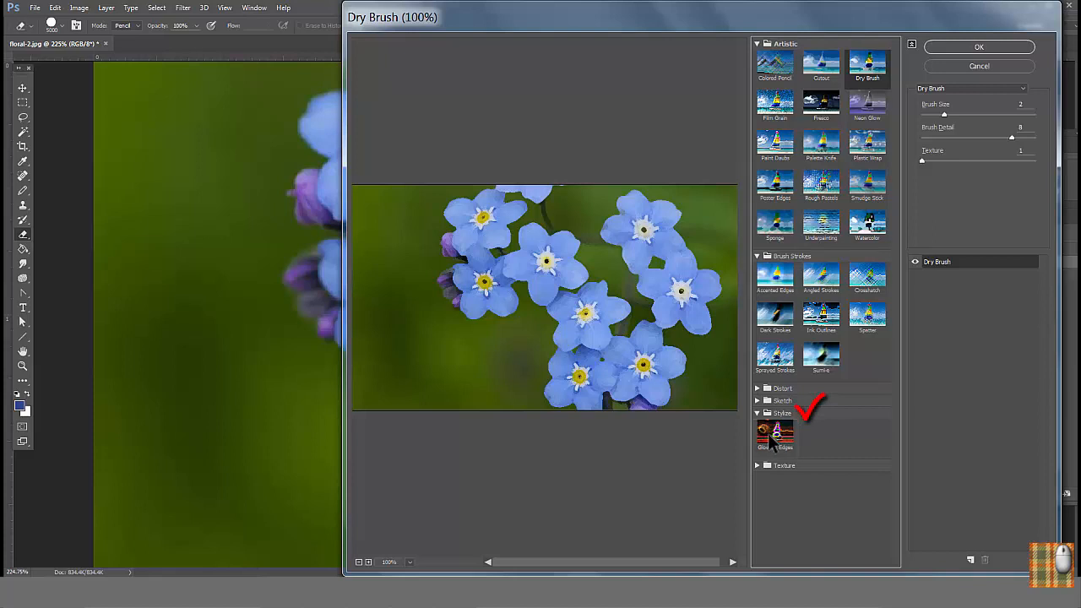
pyautogui.click(774, 446)
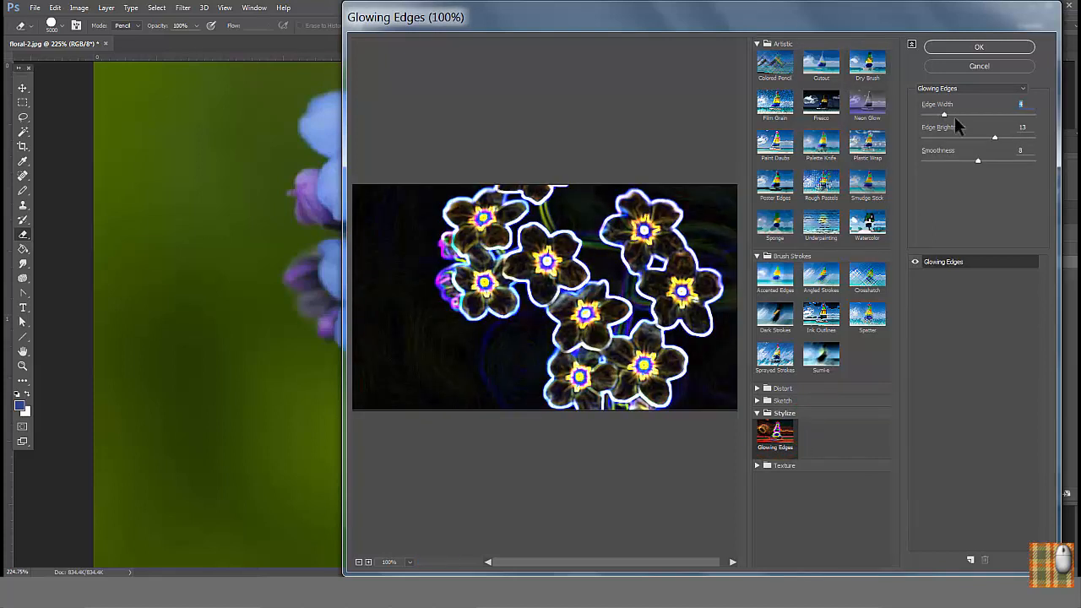
pyautogui.moveTo(994, 138)
pyautogui.mouseDown()
pyautogui.moveTo(1005, 138)
pyautogui.moveTo(964, 160)
pyautogui.moveTo(994, 160)
pyautogui.moveTo(989, 138)
pyautogui.moveTo(945, 115)
pyautogui.mouseUp()
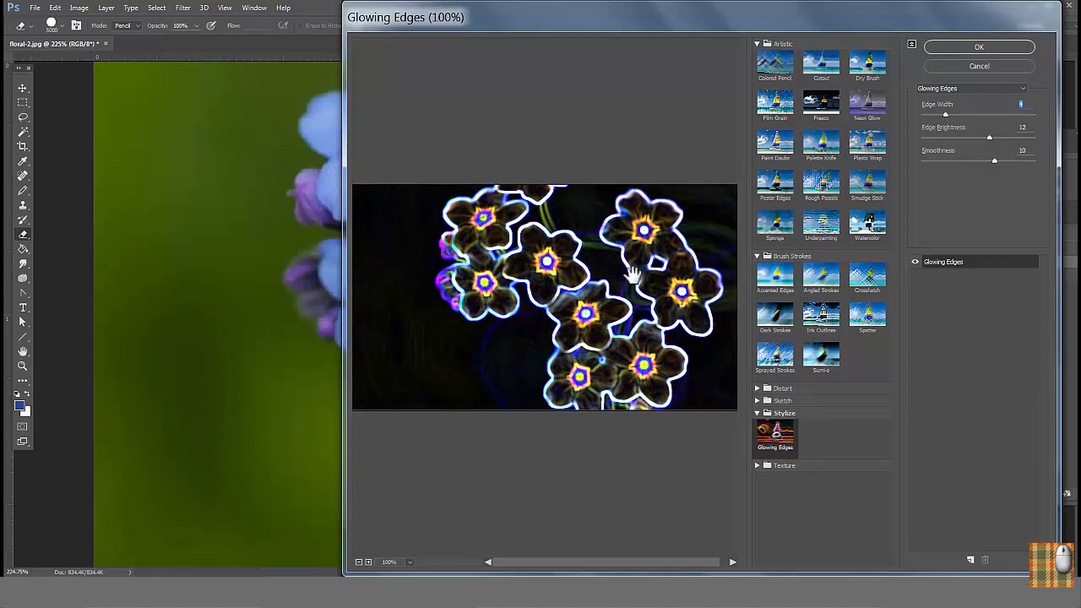
pyautogui.click(939, 46)
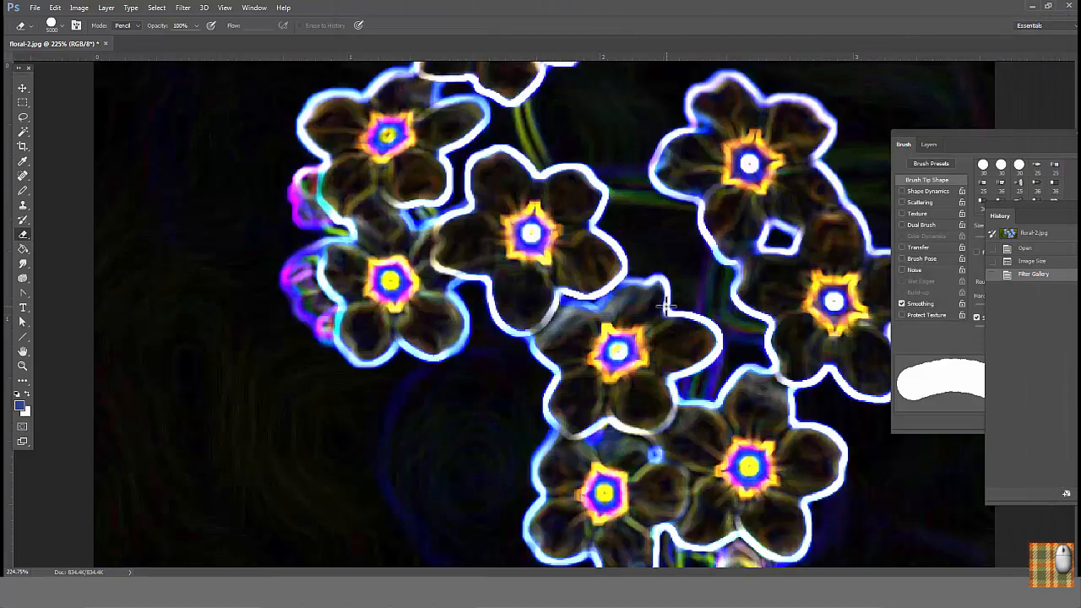
pyautogui.keyDown('ctrl'); pyautogui.keyDown('alt'); pyautogui.click(656, 319); pyautogui.keyUp('alt'); pyautogui.keyUp('ctrl')
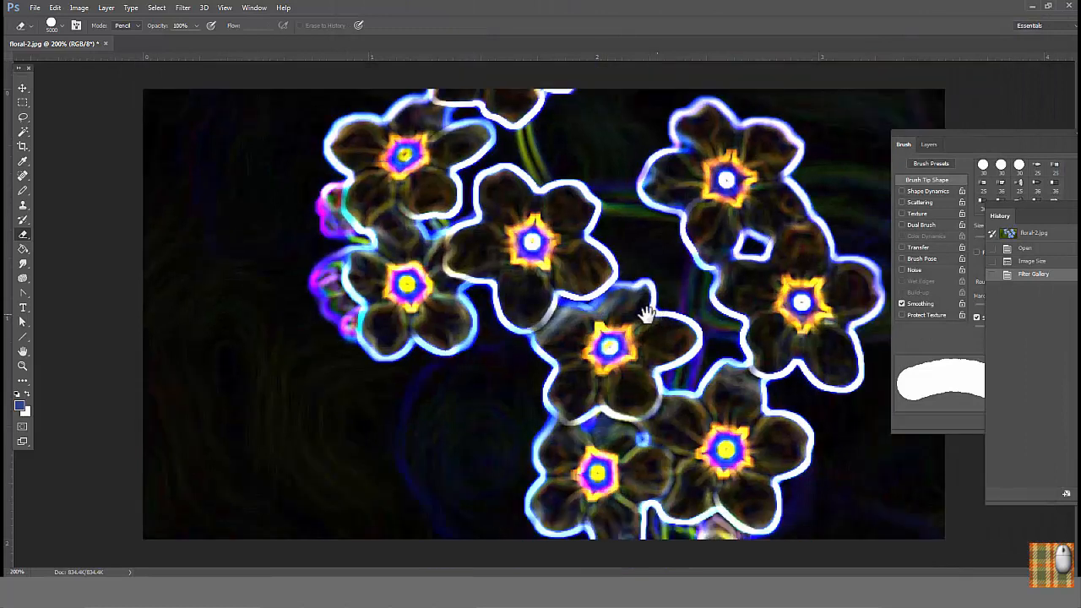
pyautogui.click(82, 9)
pyautogui.moveTo(116, 32)
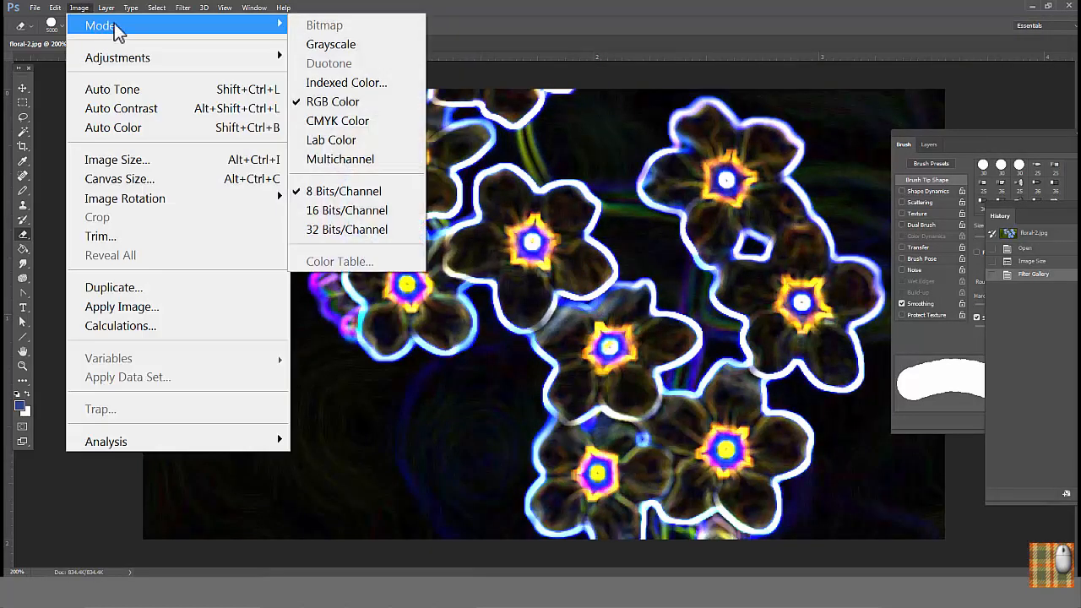
pyautogui.click(337, 82)
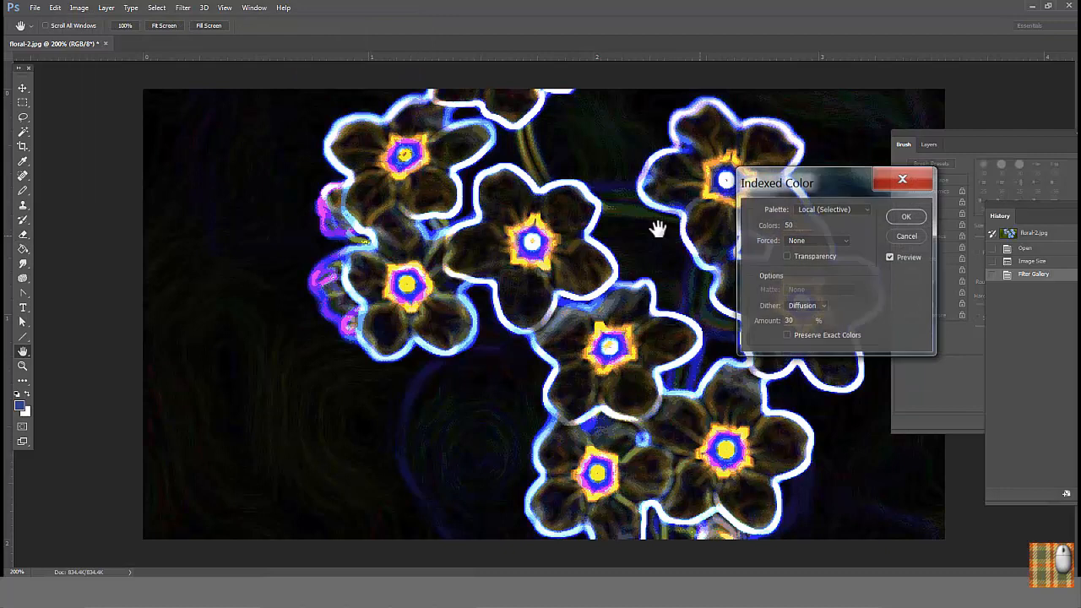
pyautogui.press('Escape')
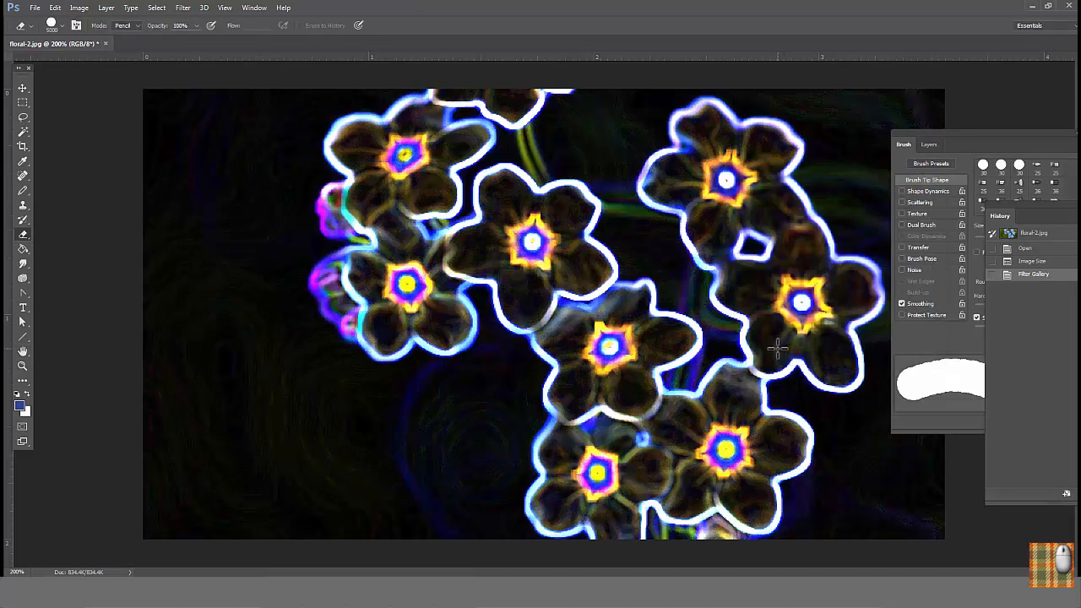
# - Apply a Threshold adjustment with a raised level to reduce the glowing edges to thin white outlines on black
pyautogui.click(81, 8)
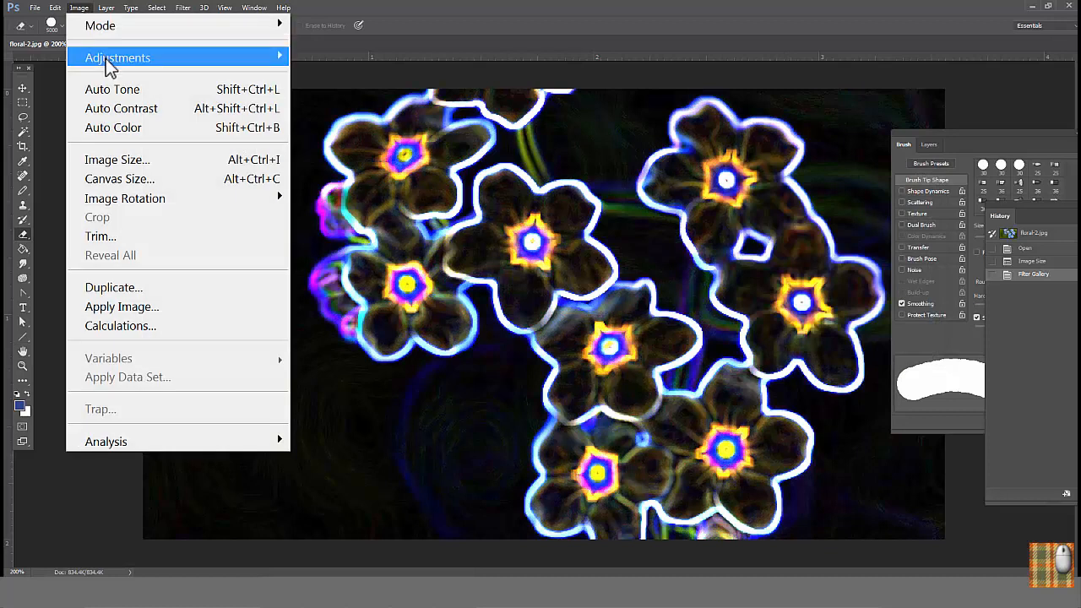
pyautogui.moveTo(108, 72)
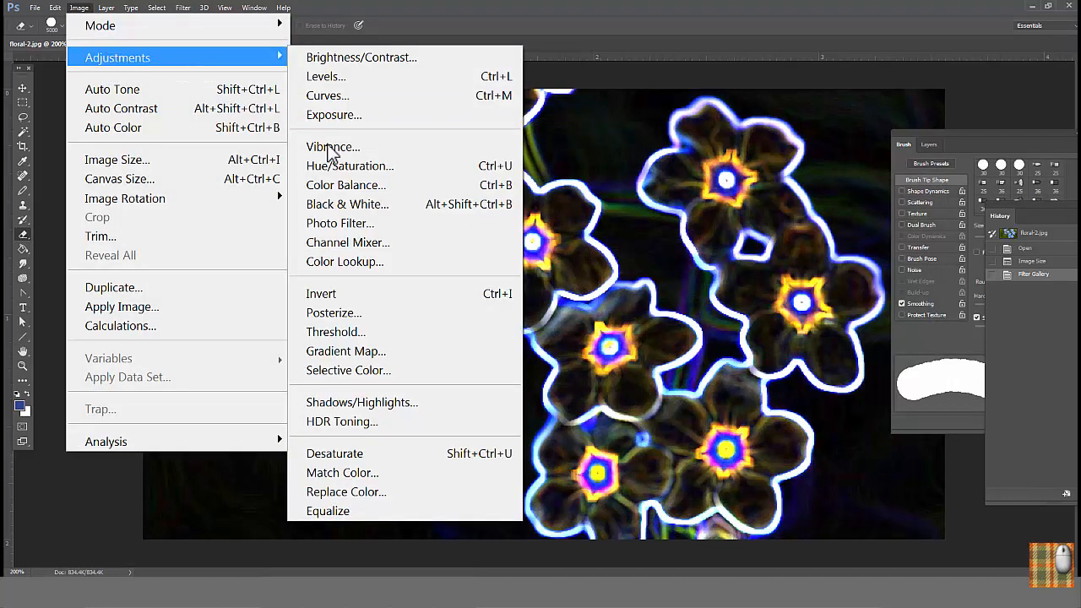
pyautogui.click(362, 334)
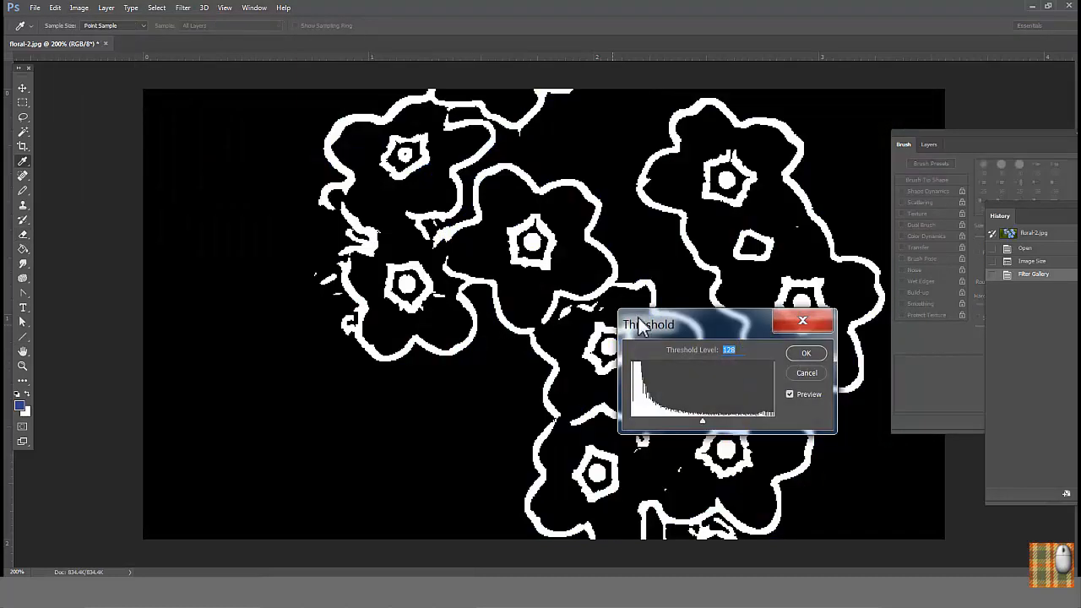
pyautogui.moveTo(743, 411); pyautogui.dragTo(773, 417)
pyautogui.click(847, 346)
pyautogui.press('e')
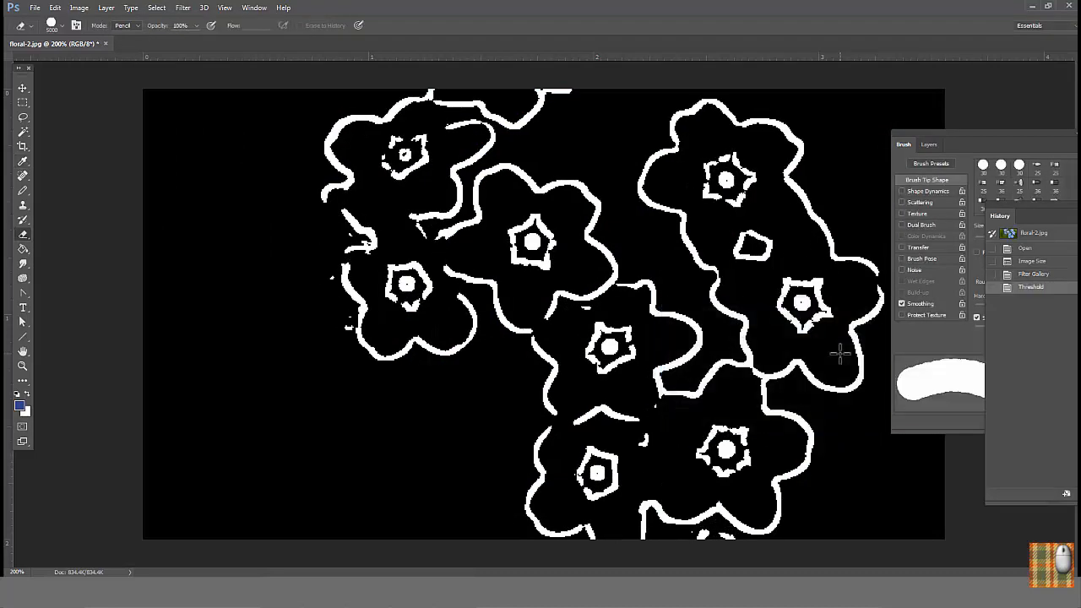
# - Sample white from a flower outline with the Eyedropper and choose a much smaller brush for the Pencil tool
pyautogui.click(23, 161)
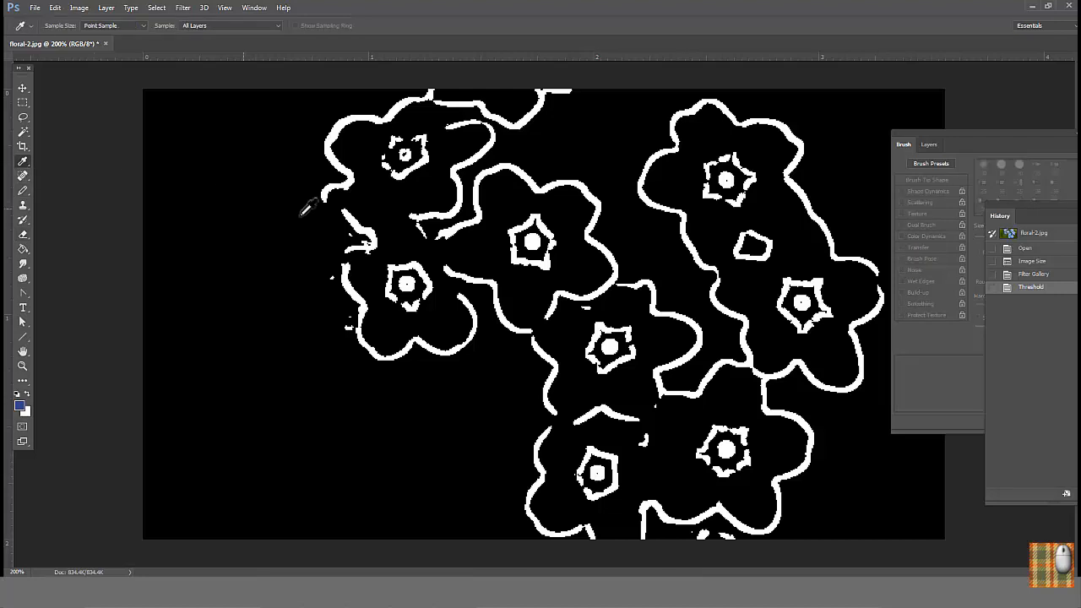
pyautogui.click(341, 179)
pyautogui.click(22, 191)
pyautogui.click(56, 25)
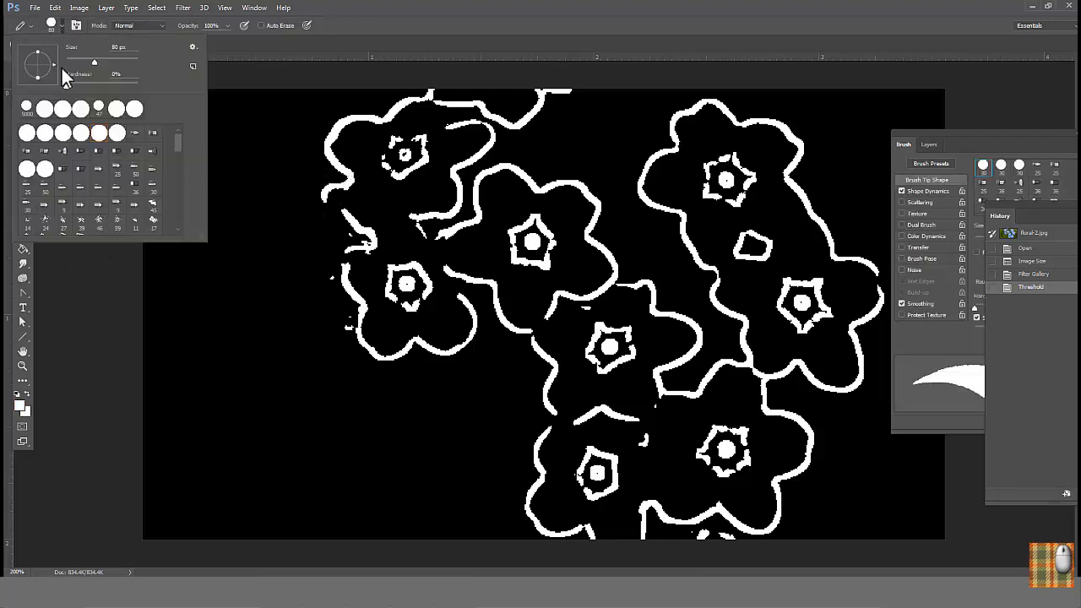
# - Draw short white Pencil strokes that close gaps in the flower outlines and separate petals, undoing the last stroke
pyautogui.moveTo(410, 220)
pyautogui.mouseDown()
pyautogui.moveTo(393, 219)
pyautogui.moveTo(376, 242)
pyautogui.mouseUp()
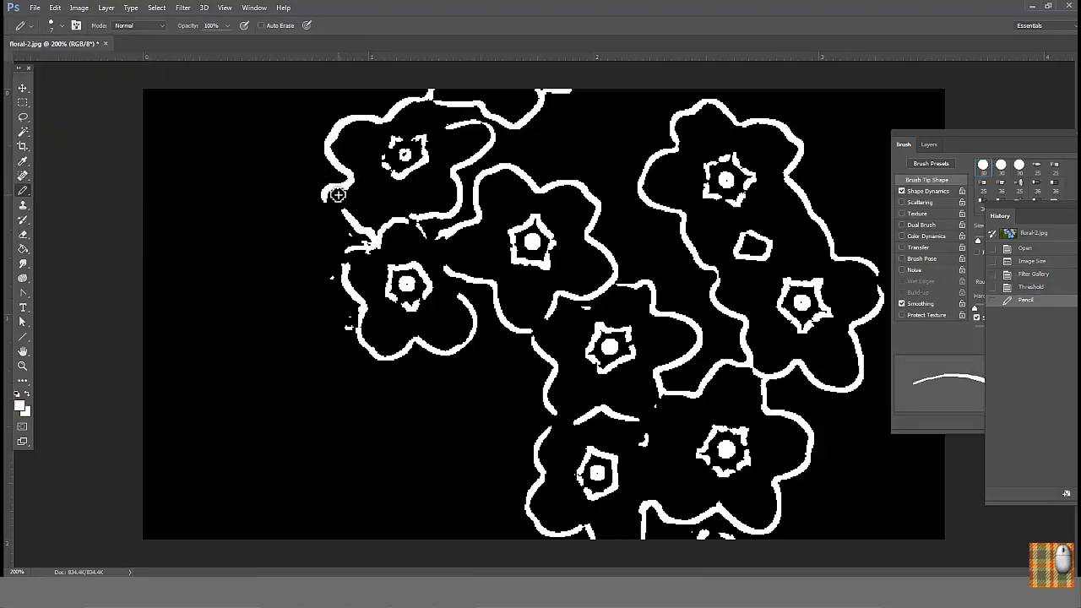
pyautogui.moveTo(335, 196); pyautogui.dragTo(350, 211)
pyautogui.moveTo(444, 235); pyautogui.dragTo(447, 271)
pyautogui.moveTo(549, 308)
pyautogui.mouseDown()
pyautogui.moveTo(537, 331)
pyautogui.moveTo(590, 320)
pyautogui.mouseUp()
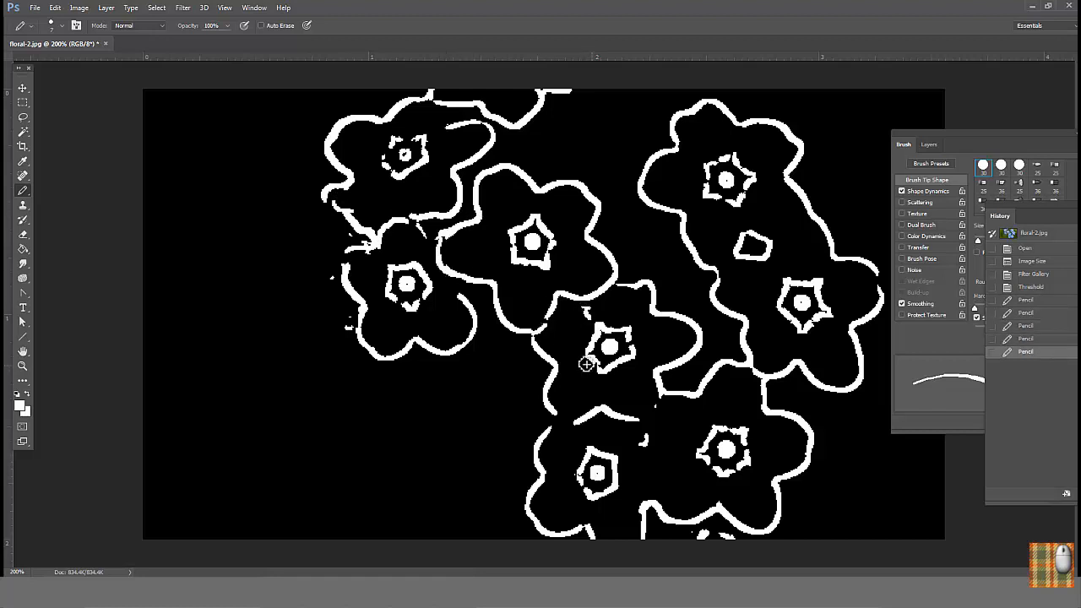
pyautogui.moveTo(582, 361)
pyautogui.mouseDown()
pyautogui.moveTo(604, 379)
pyautogui.moveTo(606, 414)
pyautogui.mouseUp()
pyautogui.moveTo(645, 362); pyautogui.dragTo(653, 375)
pyautogui.moveTo(641, 319); pyautogui.dragTo(650, 327)
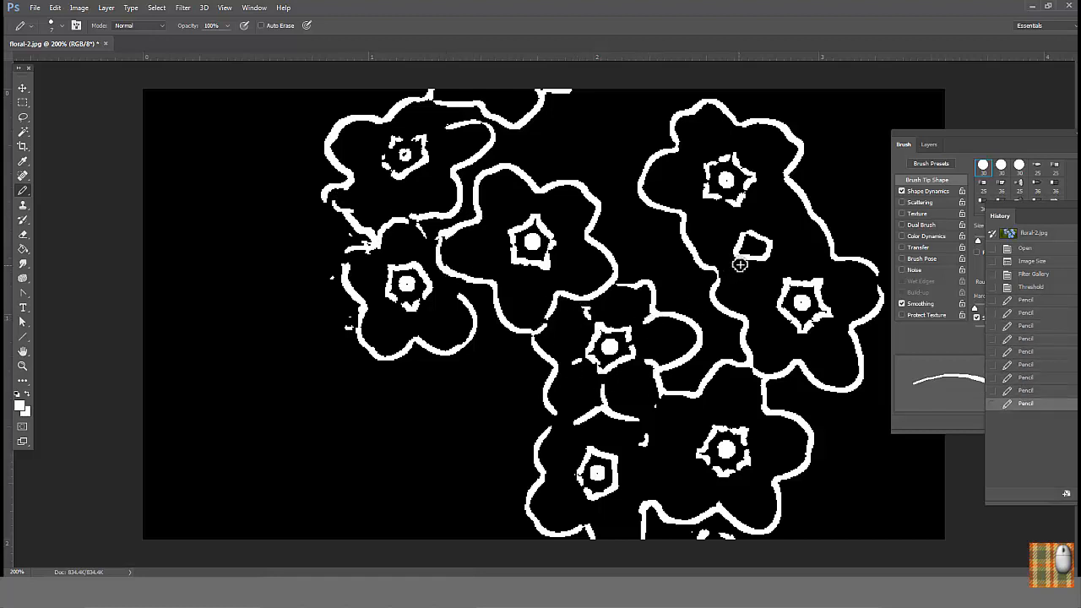
pyautogui.moveTo(731, 263); pyautogui.dragTo(723, 280)
pyautogui.moveTo(791, 226); pyautogui.dragTo(772, 245)
pyautogui.moveTo(662, 397); pyautogui.dragTo(650, 435)
pyautogui.moveTo(650, 442); pyautogui.dragTo(645, 499)
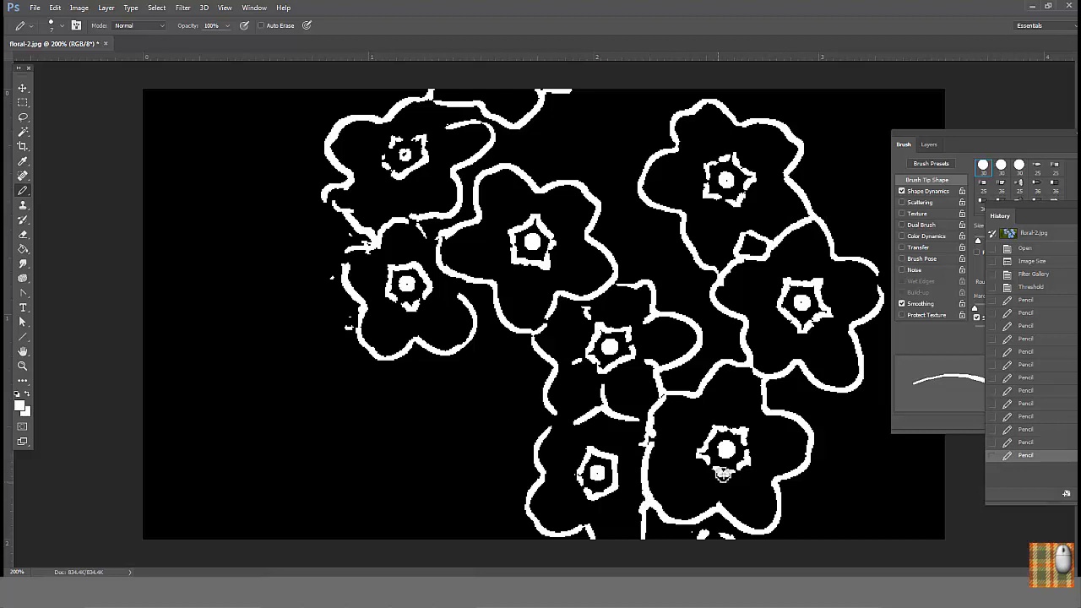
pyautogui.moveTo(704, 456); pyautogui.dragTo(689, 459)
pyautogui.moveTo(577, 475); pyautogui.dragTo(564, 476)
pyautogui.moveTo(558, 475); pyautogui.dragTo(549, 476)
pyautogui.moveTo(575, 421); pyautogui.dragTo(556, 413)
pyautogui.moveTo(750, 415); pyautogui.dragTo(761, 412)
pyautogui.moveTo(700, 395); pyautogui.dragTo(701, 411)
pyautogui.moveTo(651, 438); pyautogui.dragTo(670, 447)
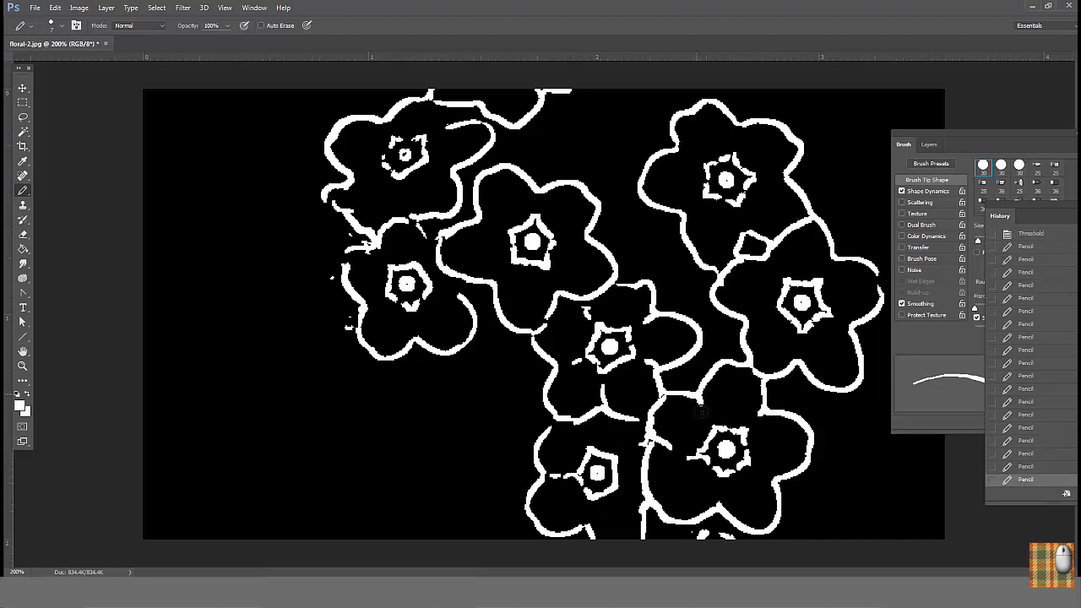
pyautogui.moveTo(506, 273); pyautogui.dragTo(458, 279)
pyautogui.moveTo(538, 191)
pyautogui.mouseDown()
pyautogui.moveTo(587, 237)
pyautogui.moveTo(488, 227)
pyautogui.mouseUp()
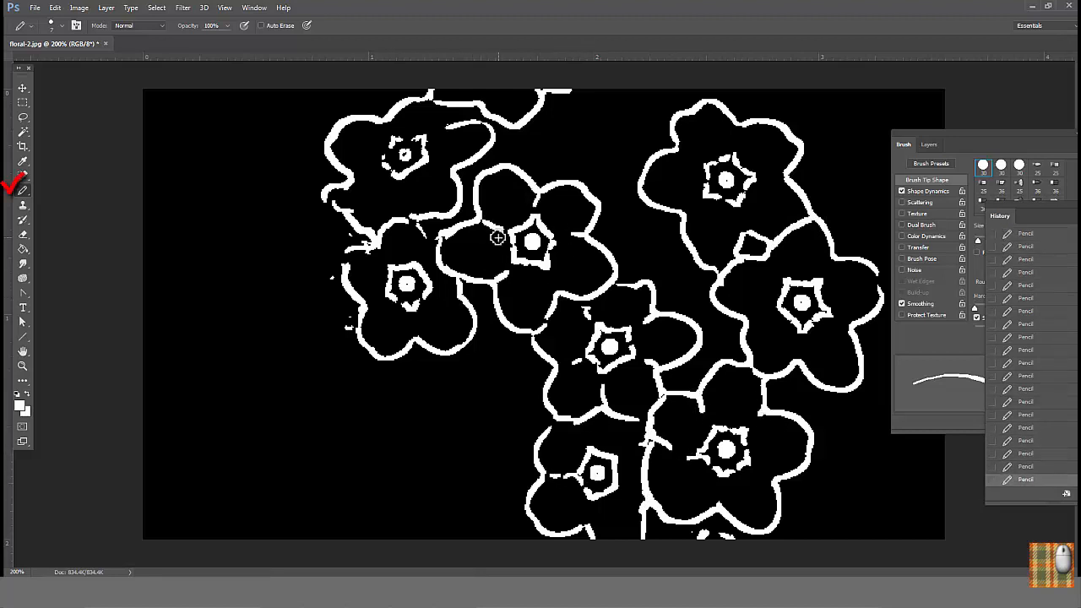
pyautogui.hotkey('ctrl', 'alt', 'z')
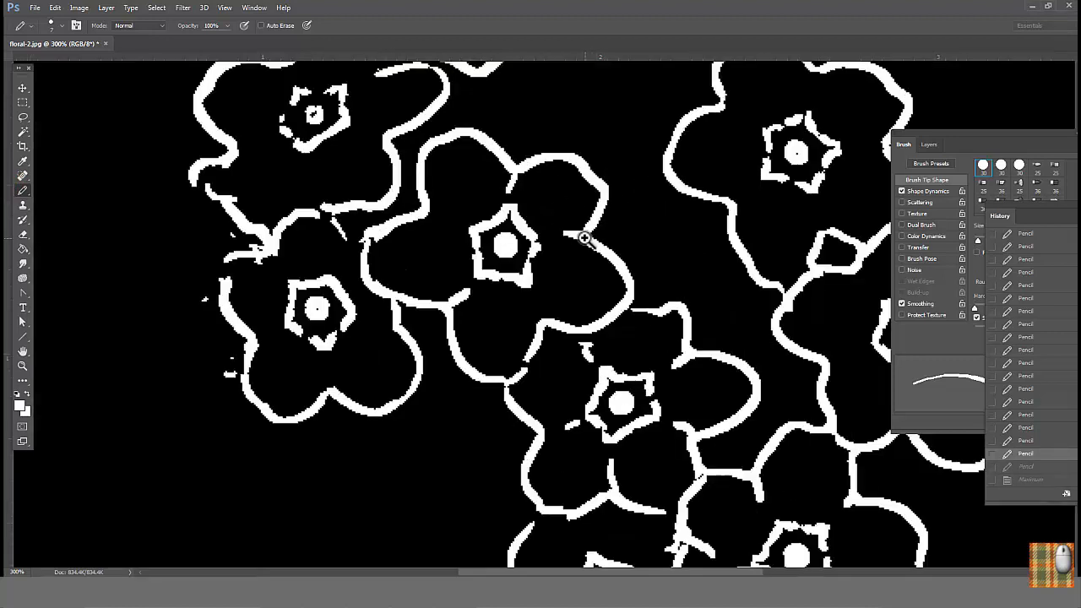
# - Thicken the white outlines by previewing the Maximum filter with a radius of 1.4 pixels and Roundness preserved
pyautogui.click(587, 235)
pyautogui.click(182, 8)
pyautogui.moveTo(236, 407)
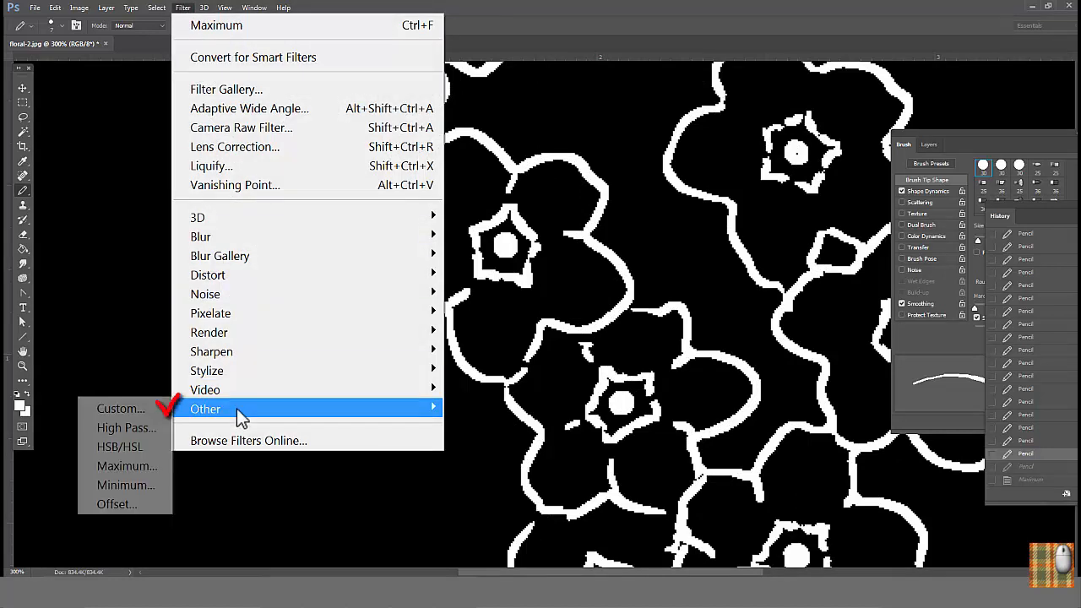
pyautogui.click(138, 467)
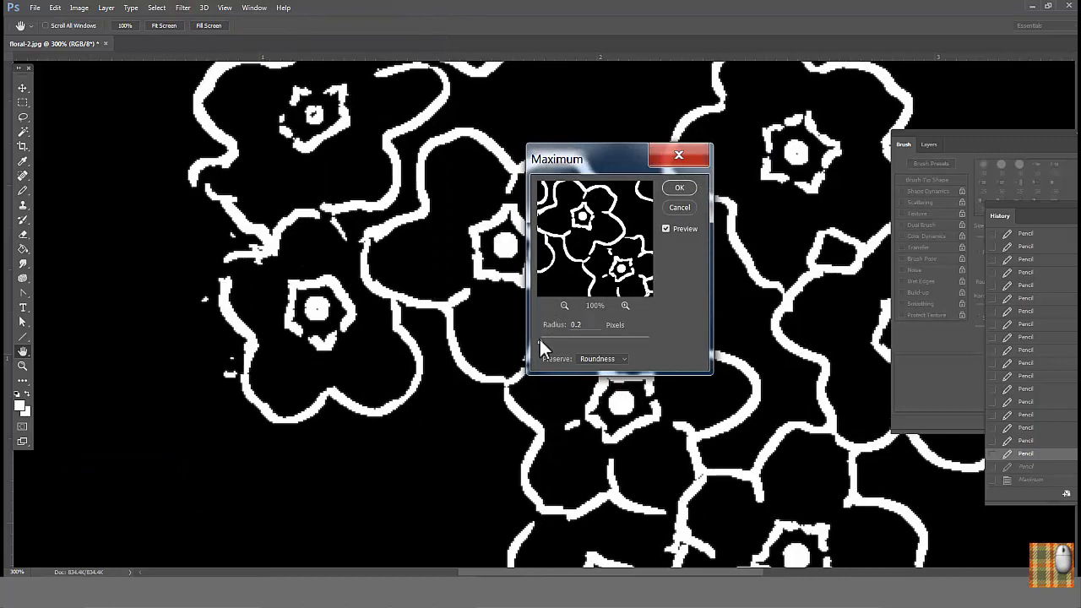
pyautogui.moveTo(541, 337); pyautogui.dragTo(546, 341)
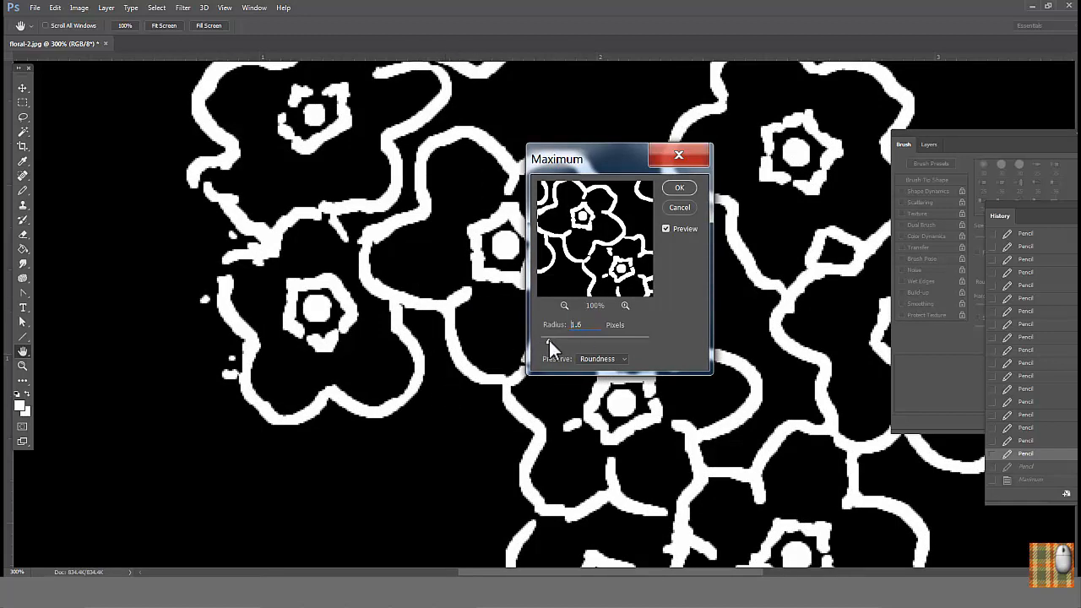
pyautogui.moveTo(548, 340); pyautogui.dragTo(547, 341)
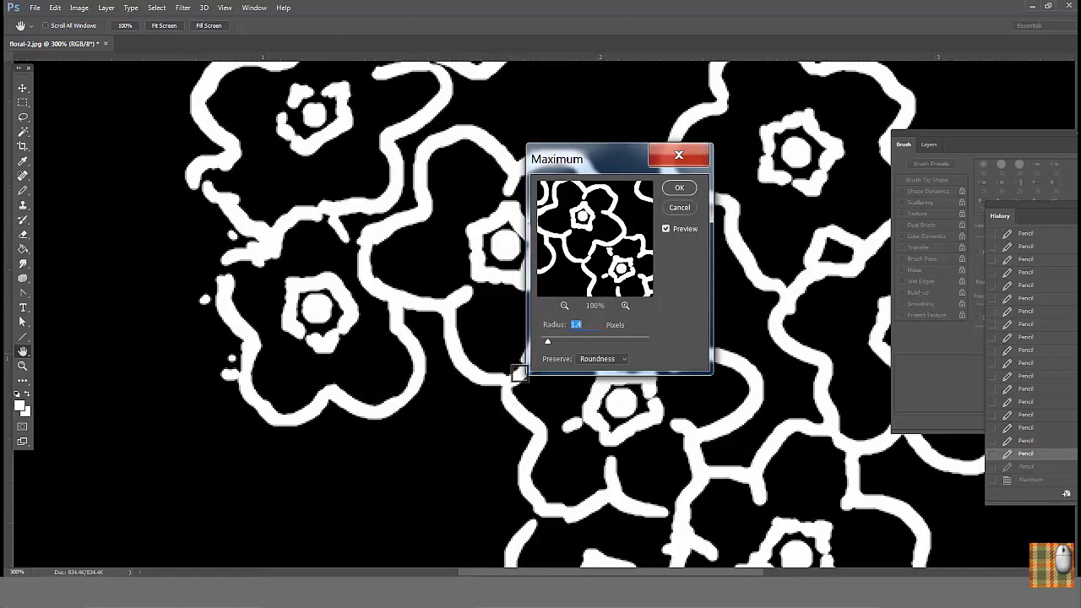
# - Compare Squareness and Roundness in the Maximum filter preview, try a 1.7-pixel radius with Roundness, and cancel the filter
pyautogui.click(590, 358)
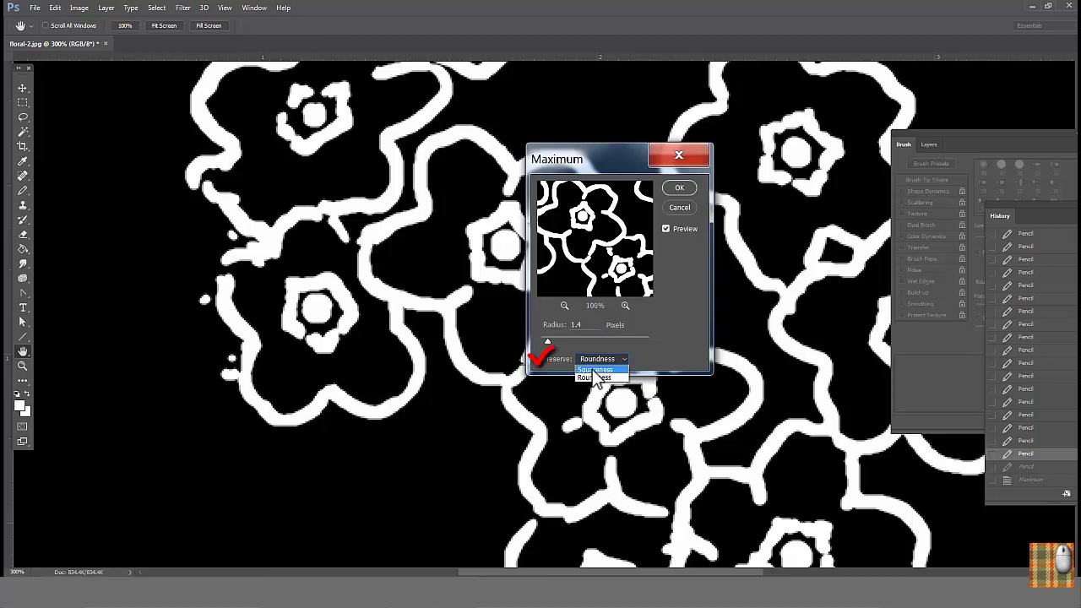
pyautogui.click(595, 370)
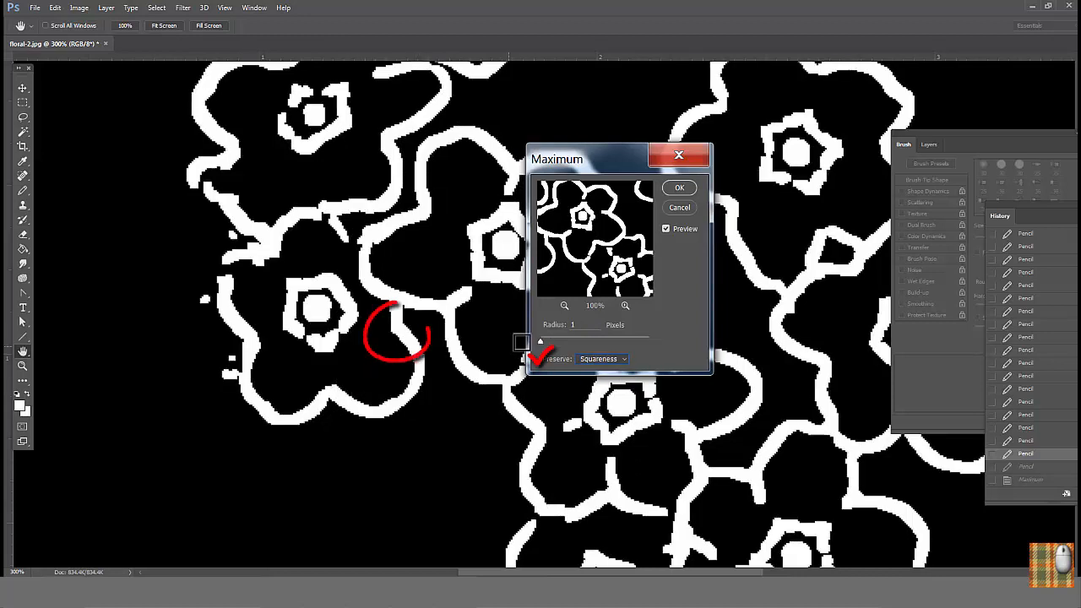
pyautogui.moveTo(542, 341); pyautogui.dragTo(541, 341)
pyautogui.click(601, 359)
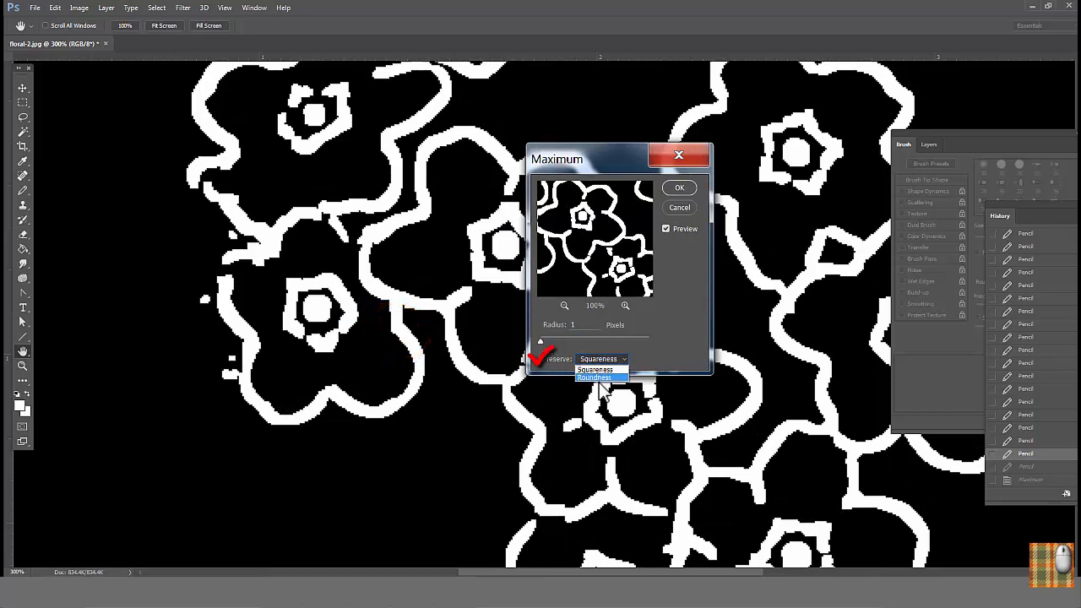
pyautogui.click(596, 377)
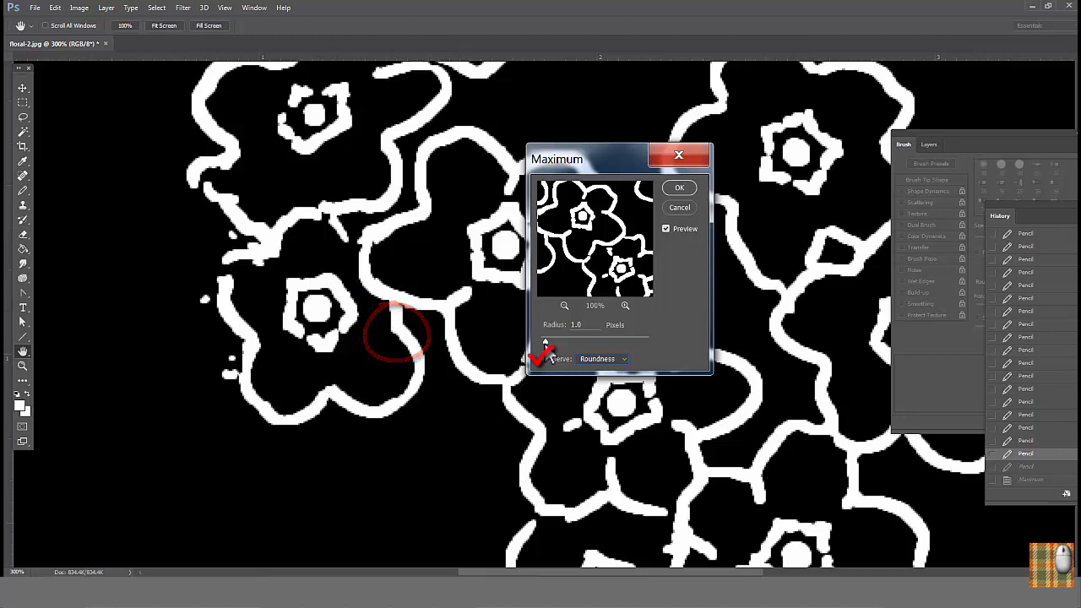
pyautogui.moveTo(544, 341); pyautogui.dragTo(549, 341)
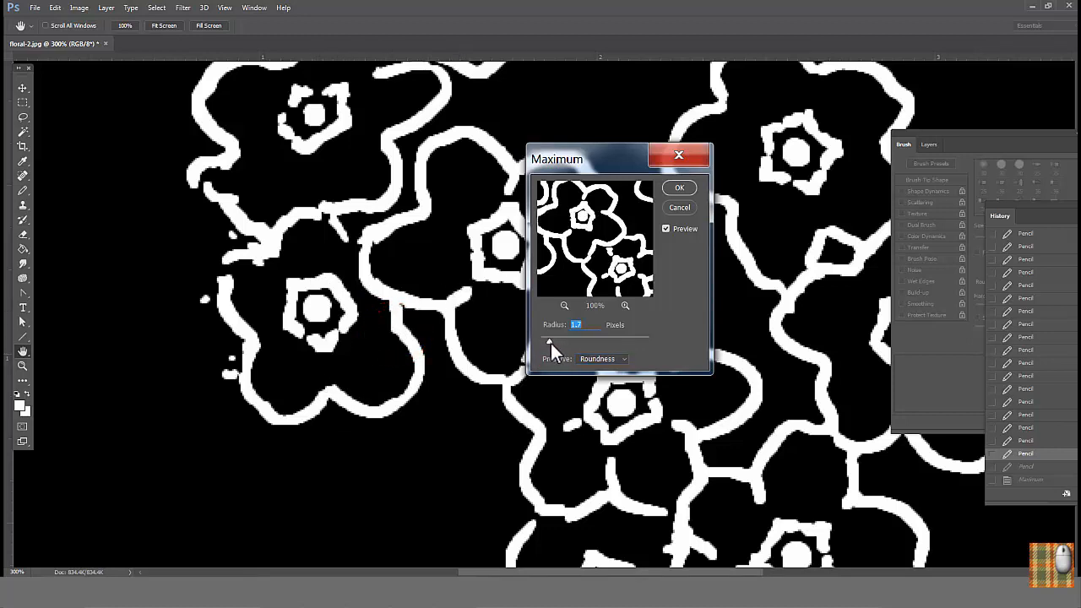
pyautogui.click(678, 207)
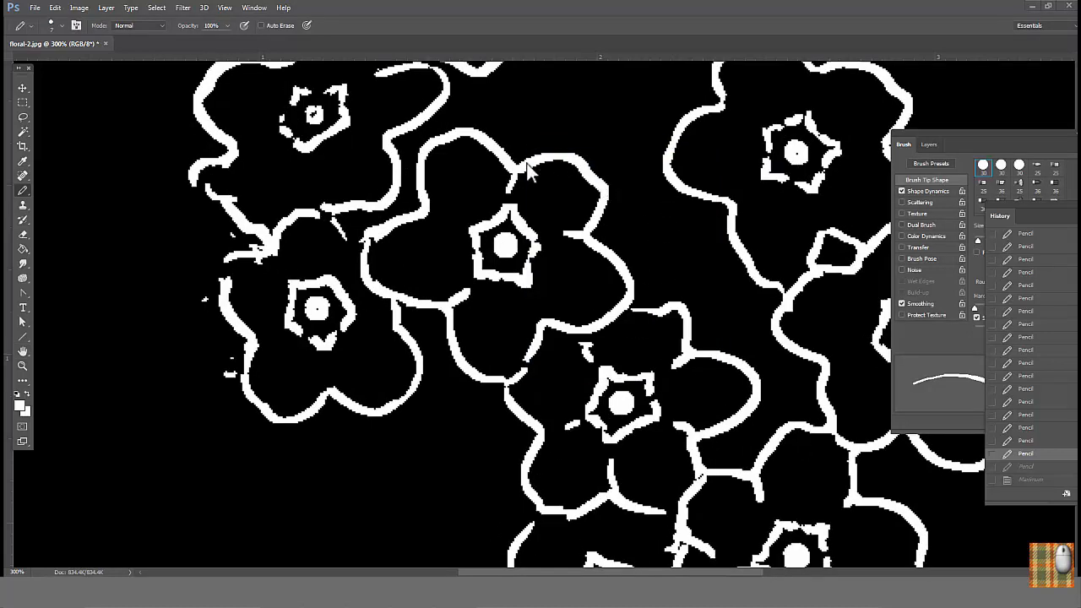
# - Preview the Minimum filter on the white flower outlines with a radius of 0.8 pixels and Roundness preserved
pyautogui.click(183, 8)
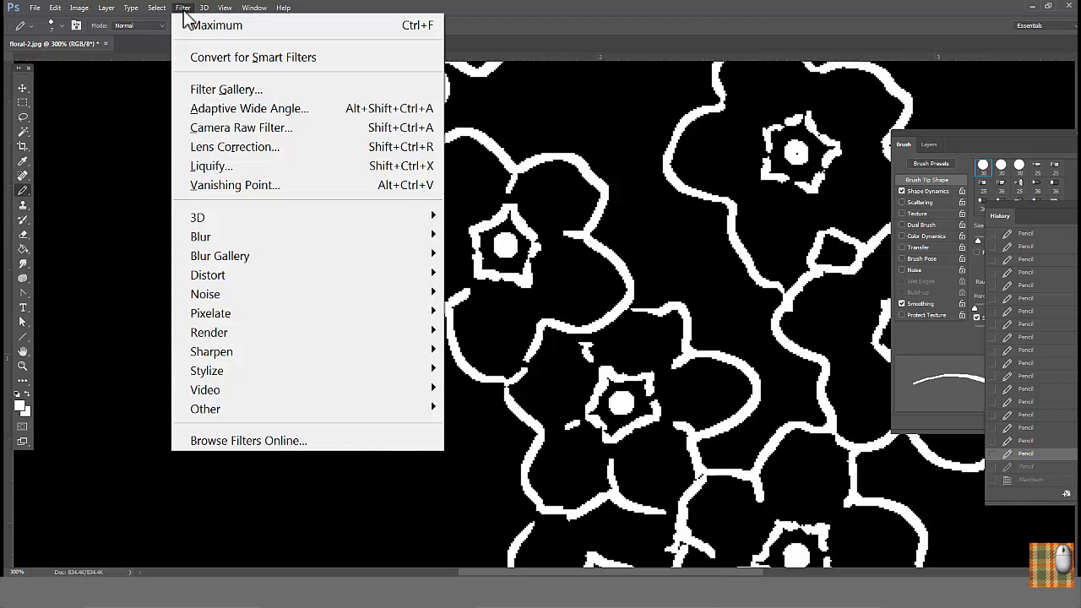
pyautogui.moveTo(253, 410)
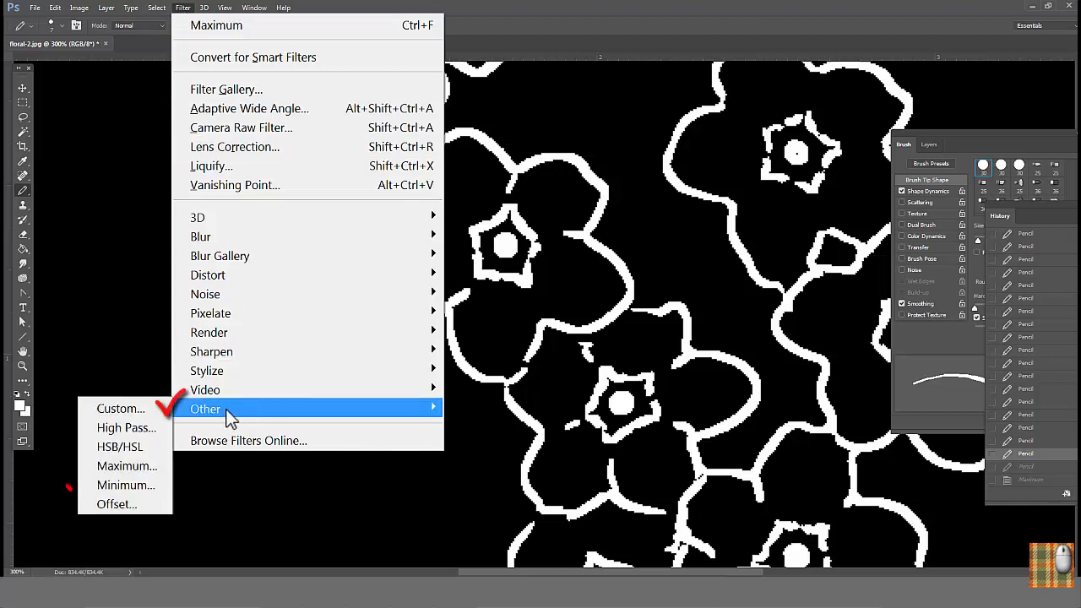
pyautogui.click(125, 484)
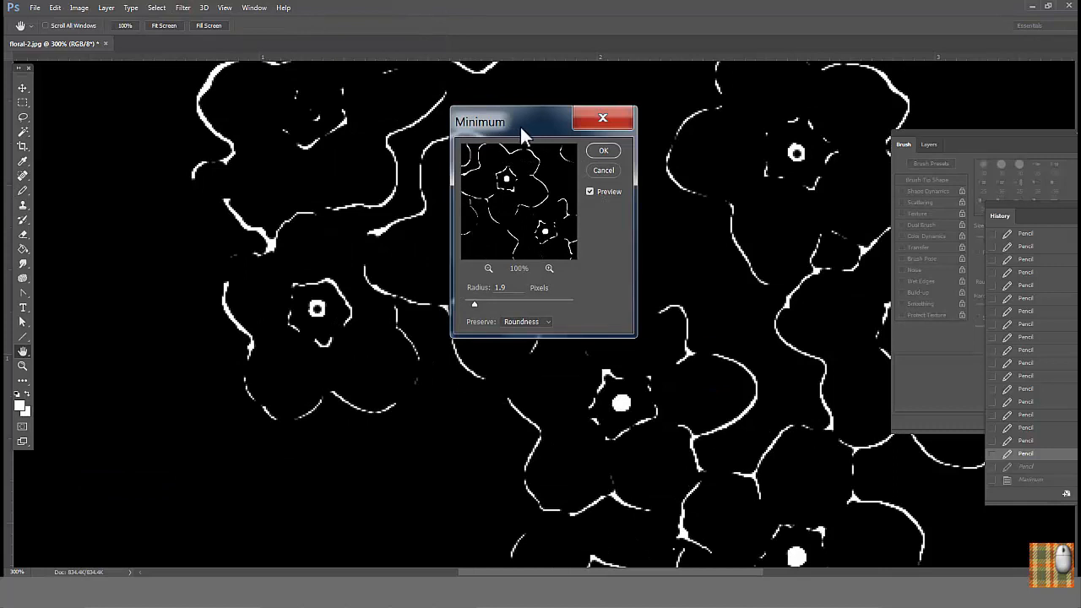
pyautogui.moveTo(520, 127); pyautogui.dragTo(549, 142)
pyautogui.scroll(1, 430, 266)
pyautogui.moveTo(503, 319); pyautogui.dragTo(496, 320)
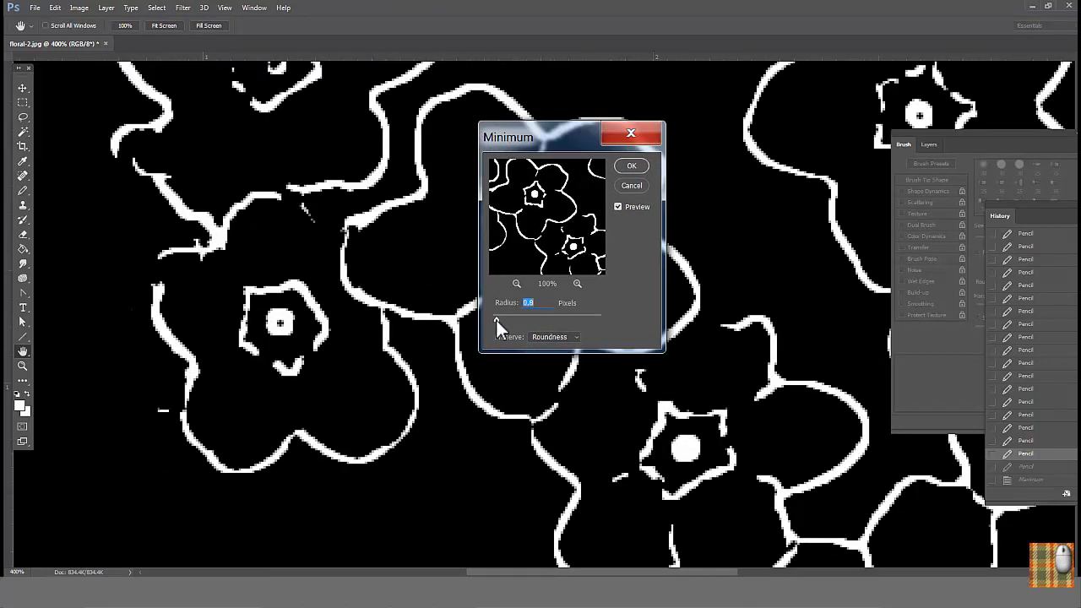
# - Raise the Minimum filter's preview radius gradually to 1.4 pixels and on to 2.9 pixels, and cancel the filter
pyautogui.press('Up')
pyautogui.press('Up')
pyautogui.press('Up')
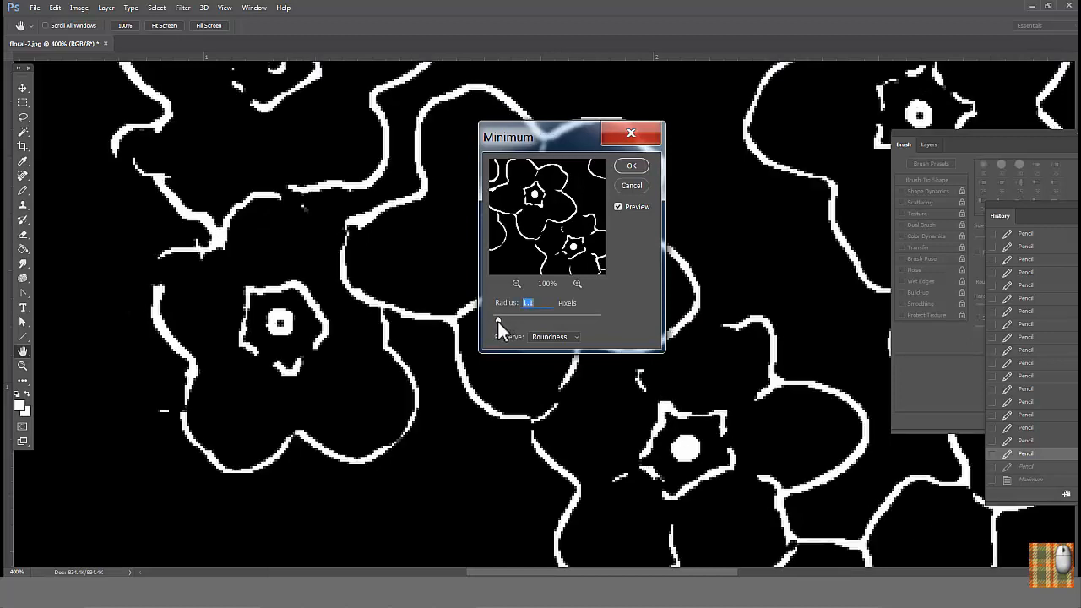
pyautogui.press('Up')
pyautogui.press('Up')
pyautogui.press('Up')
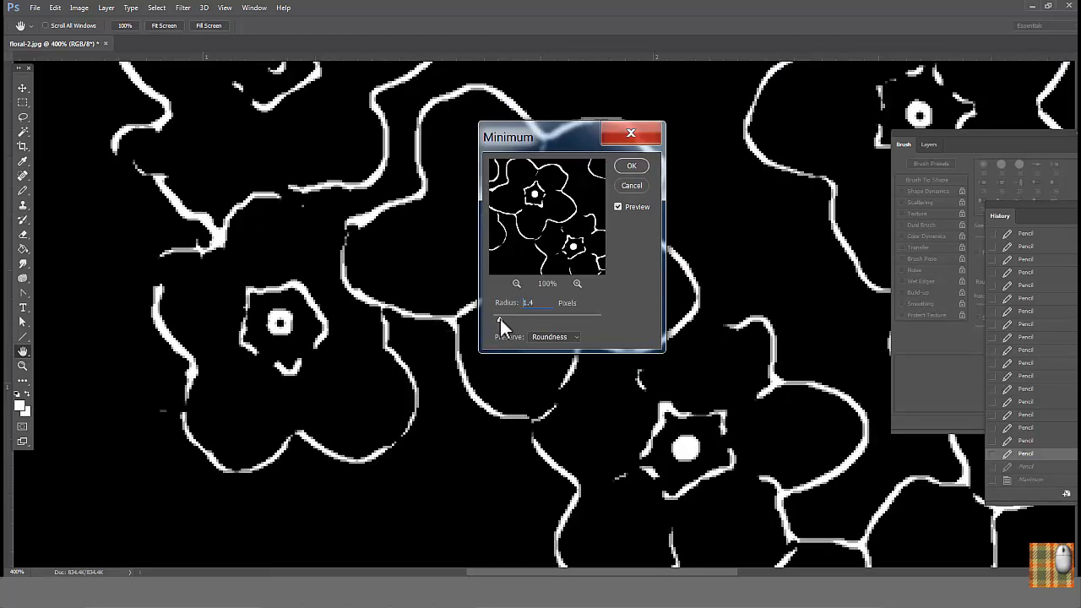
pyautogui.moveTo(500, 319); pyautogui.dragTo(510, 320)
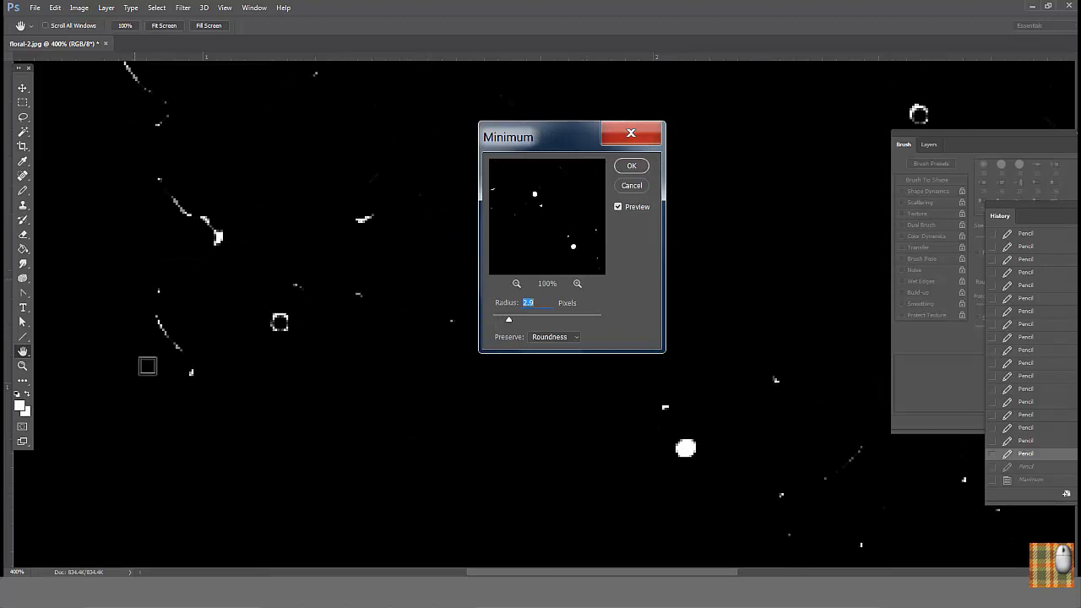
pyautogui.press('Escape')
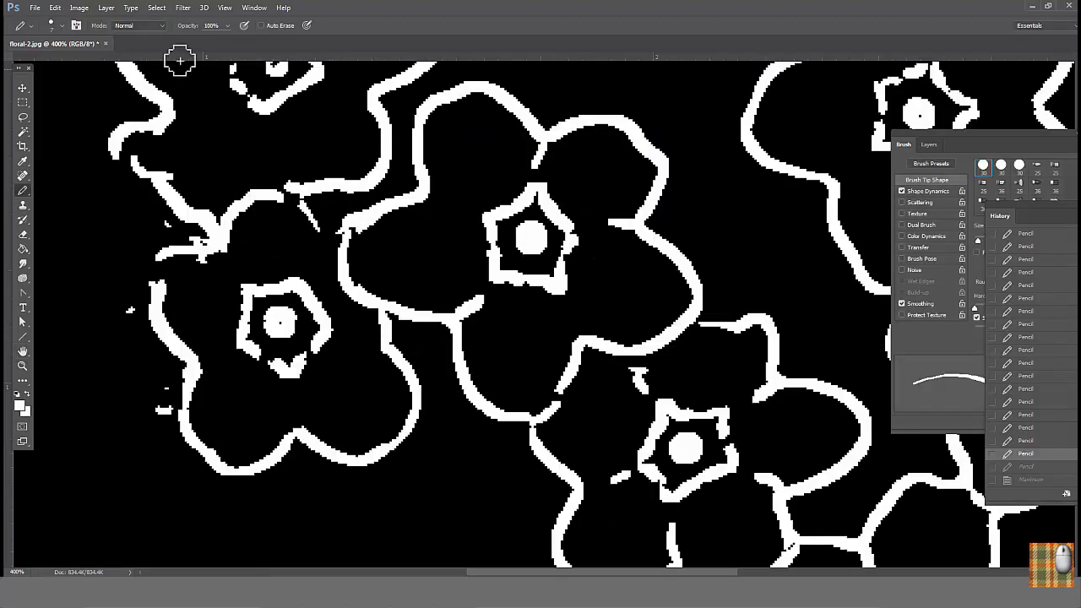
# - Preview the Maximum filter again on the white flower outlines and adjust its radius with Roundness preserved
pyautogui.click(184, 9)
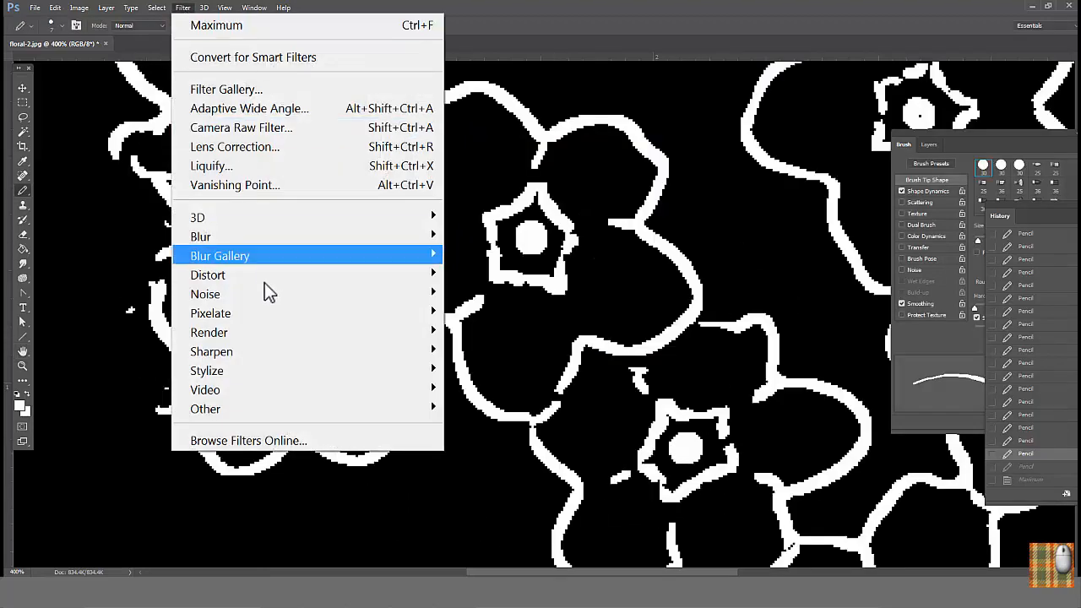
pyautogui.moveTo(244, 421)
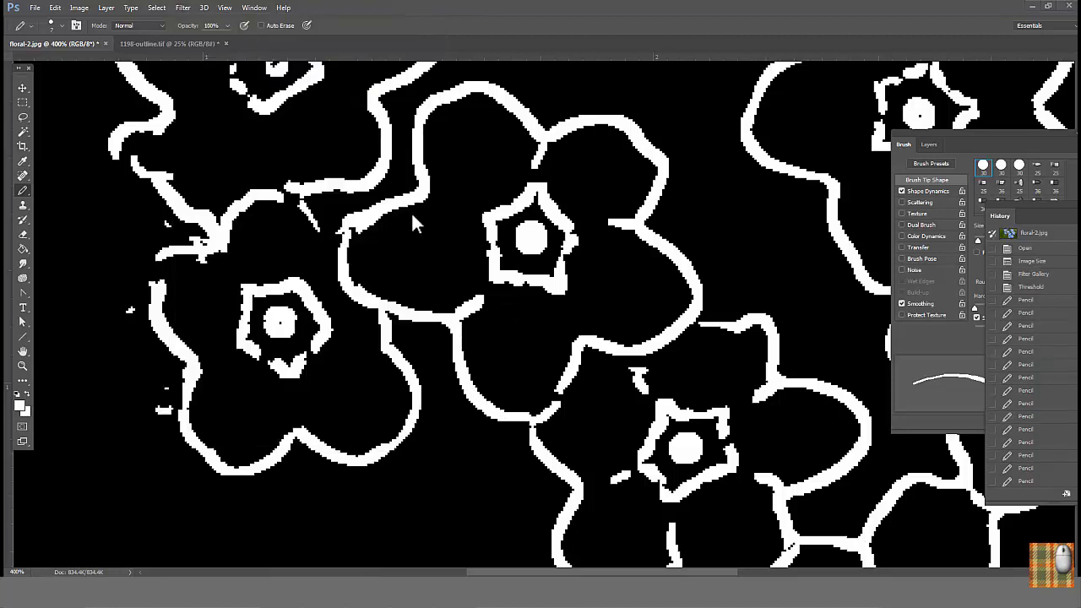
pyautogui.click(182, 8)
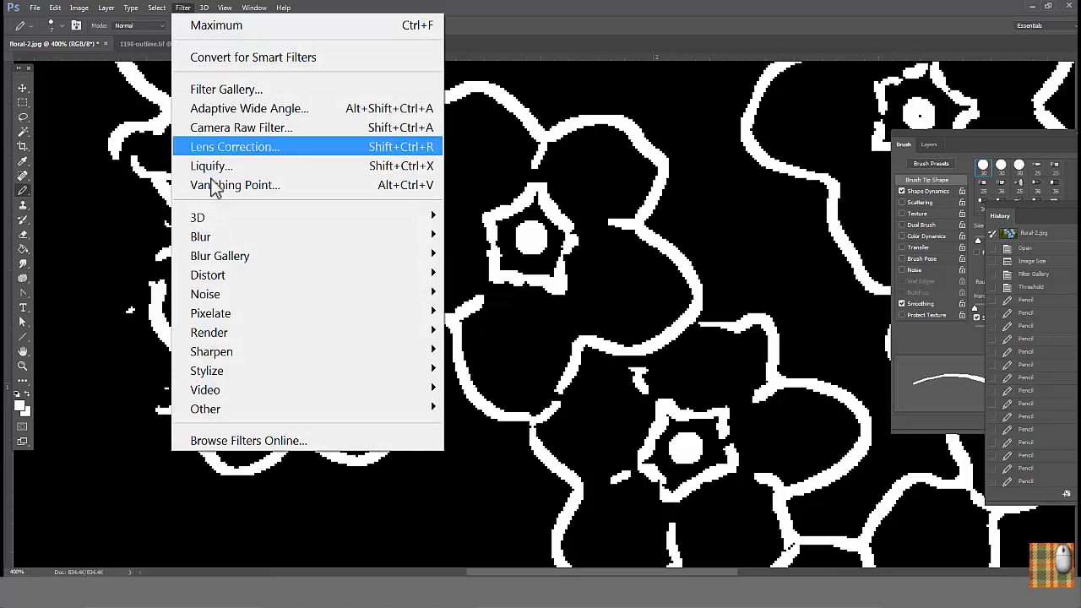
pyautogui.moveTo(232, 411)
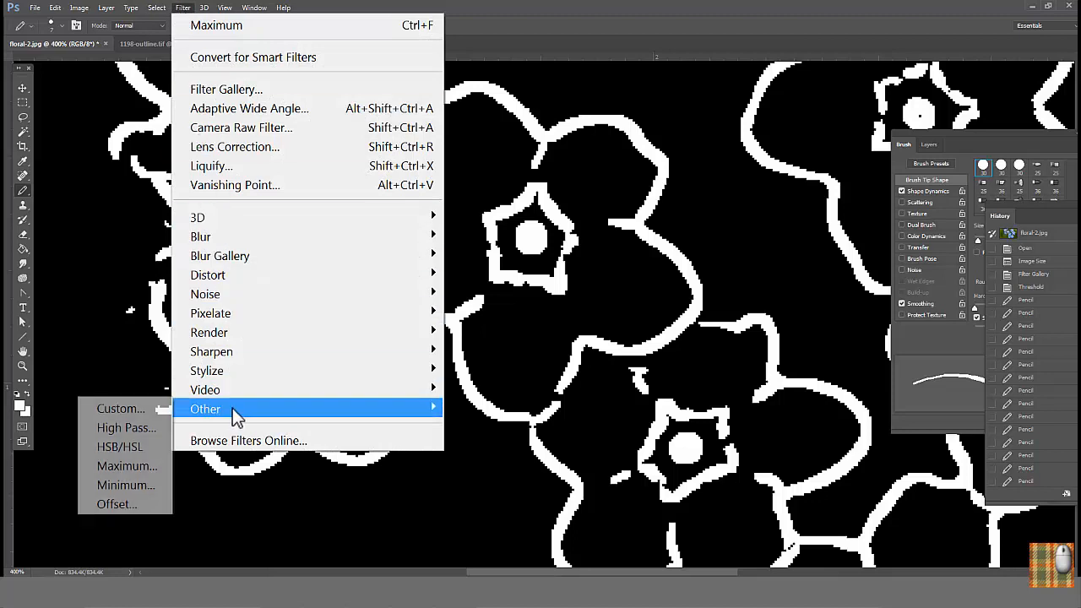
pyautogui.click(148, 471)
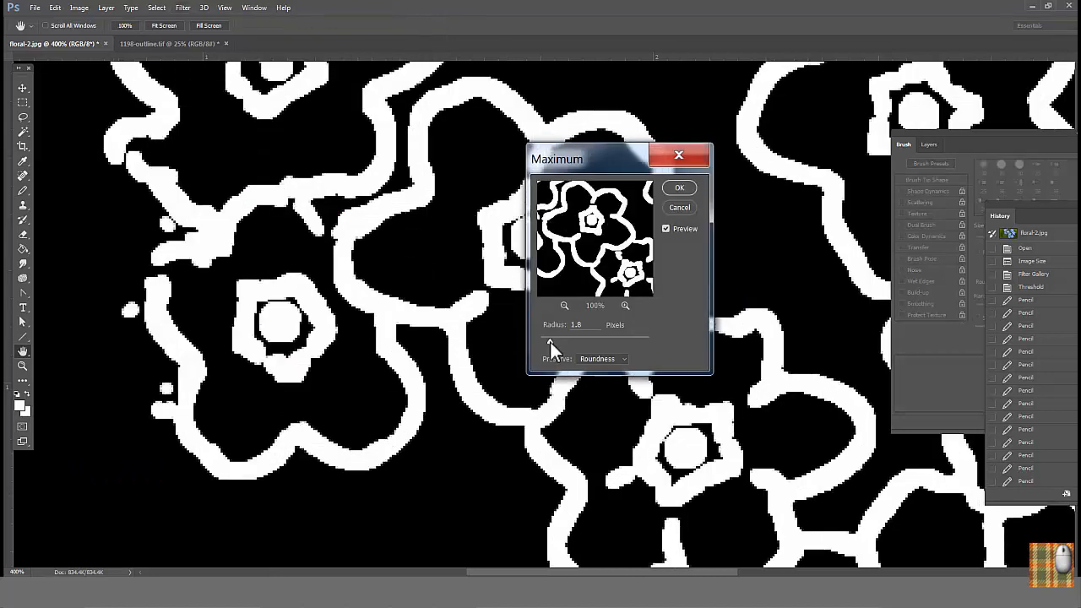
pyautogui.moveTo(549, 342); pyautogui.dragTo(542, 340)
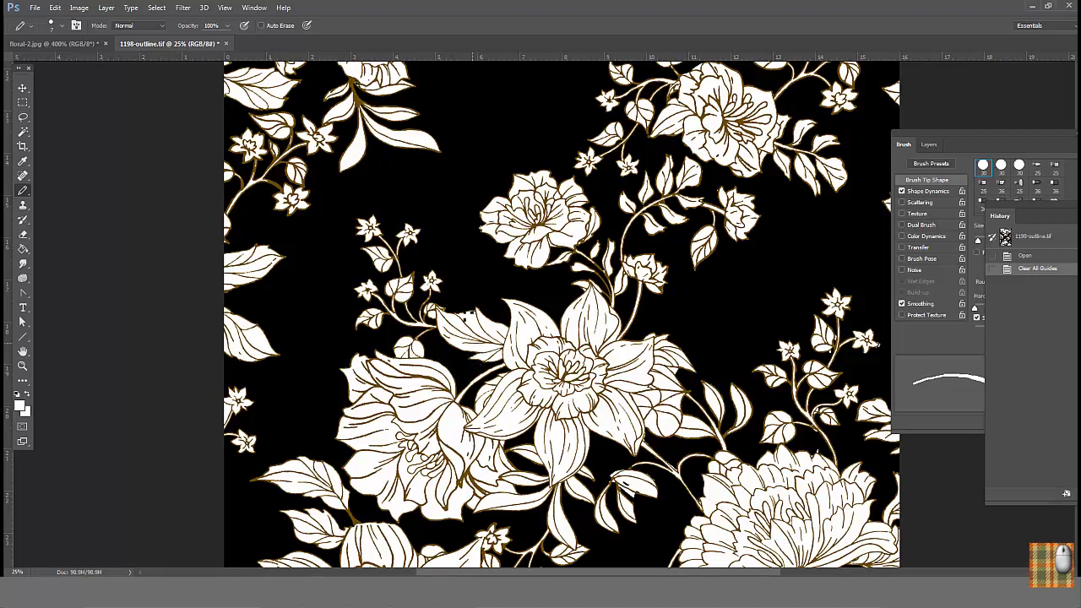
# - Try the Maximum filter on the whole 1198-outline.tif floral drawing with a radius of 2.1 pixels and Roundness preserved
pyautogui.click(182, 8)
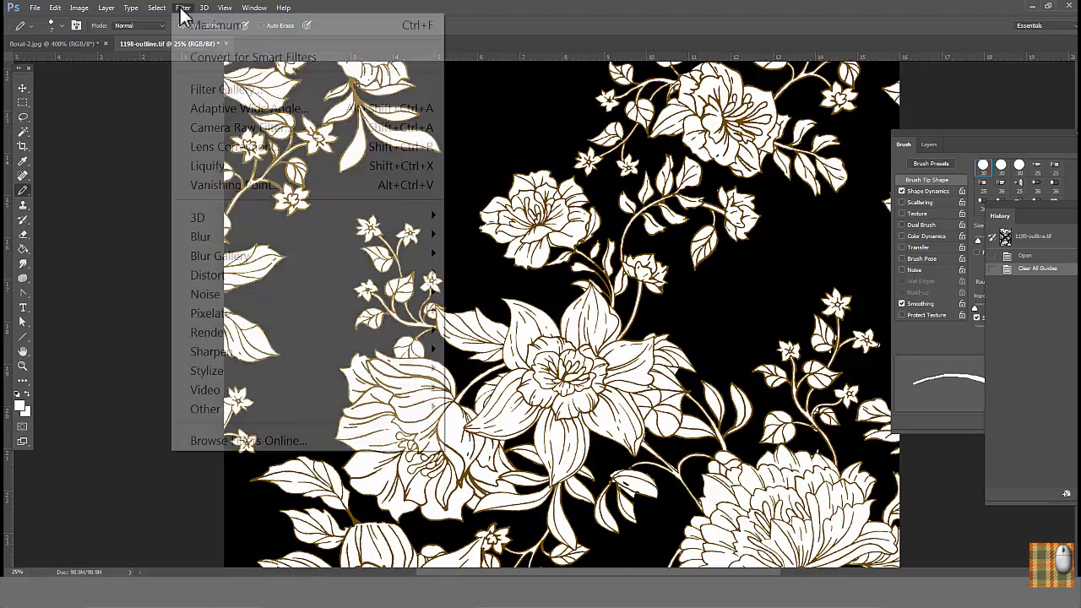
pyautogui.moveTo(252, 417)
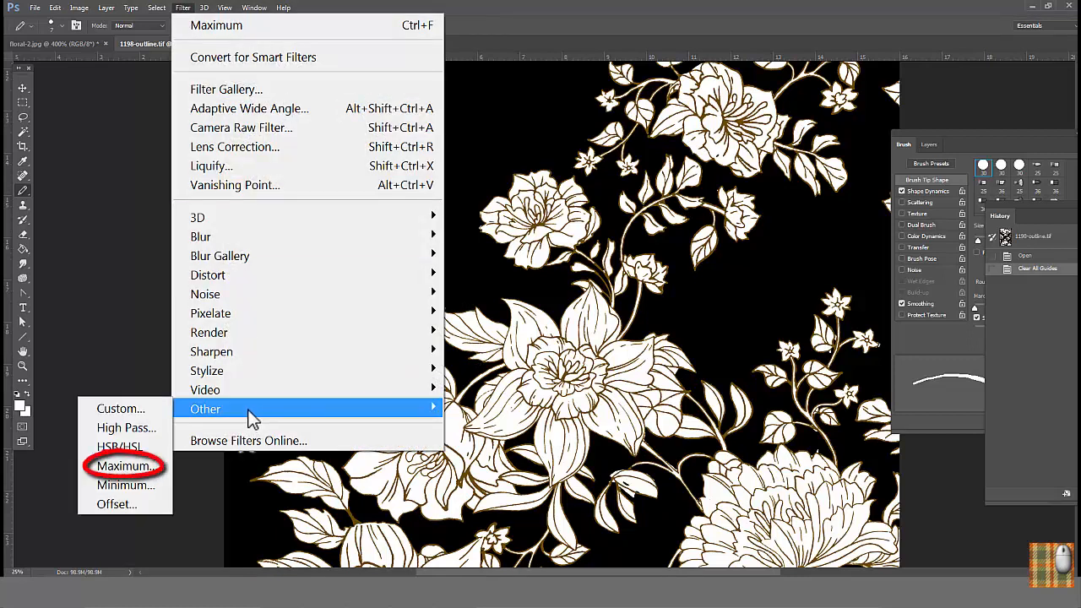
pyautogui.click(135, 468)
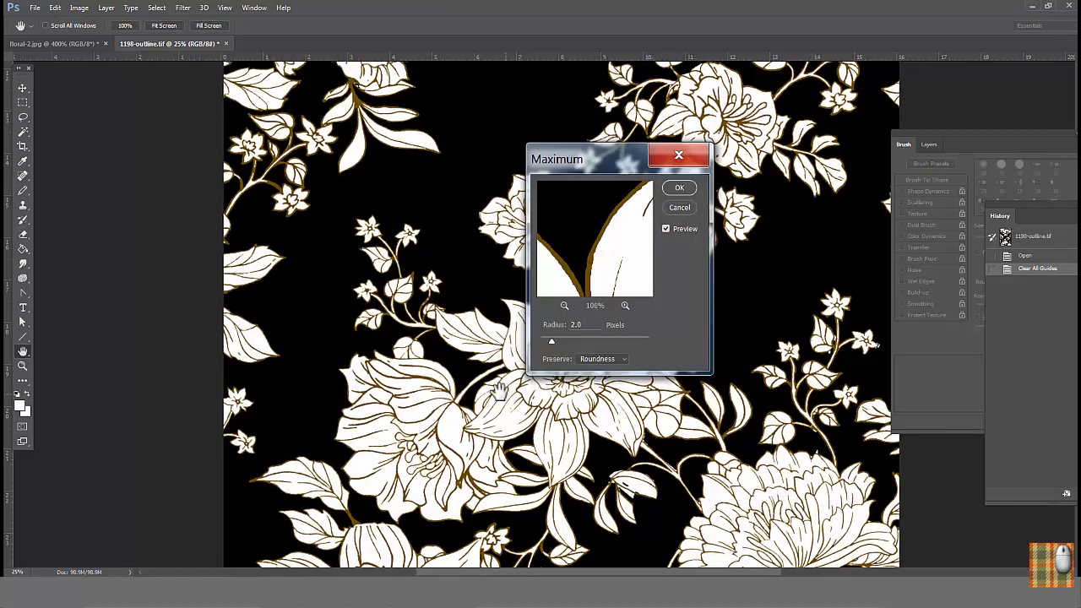
pyautogui.moveTo(499, 390); pyautogui.dragTo(414, 380)
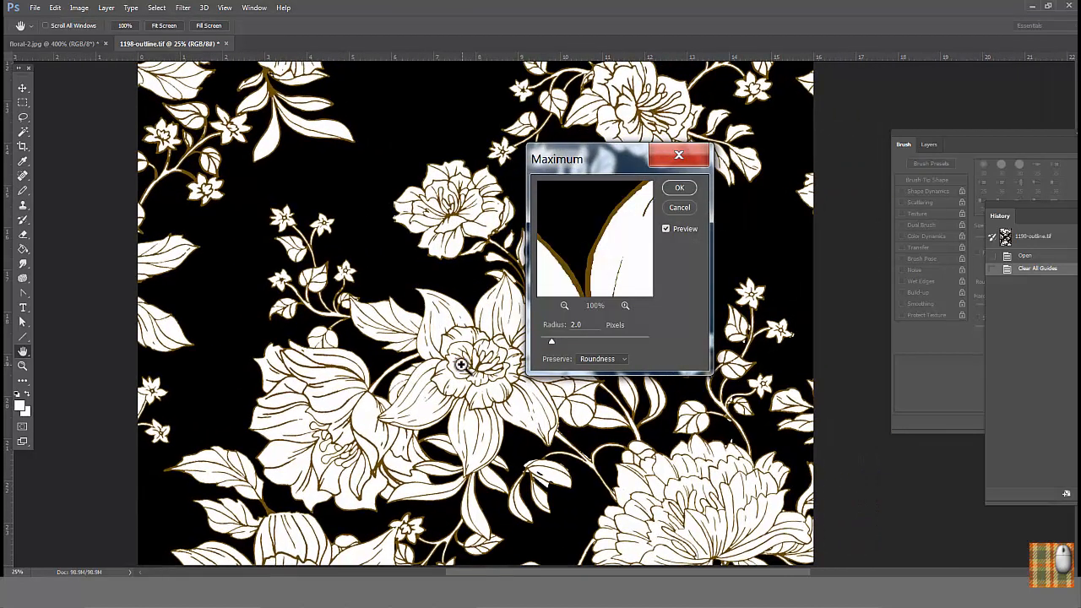
pyautogui.keyDown('ctrl'); pyautogui.click(461, 364); pyautogui.keyUp('ctrl')
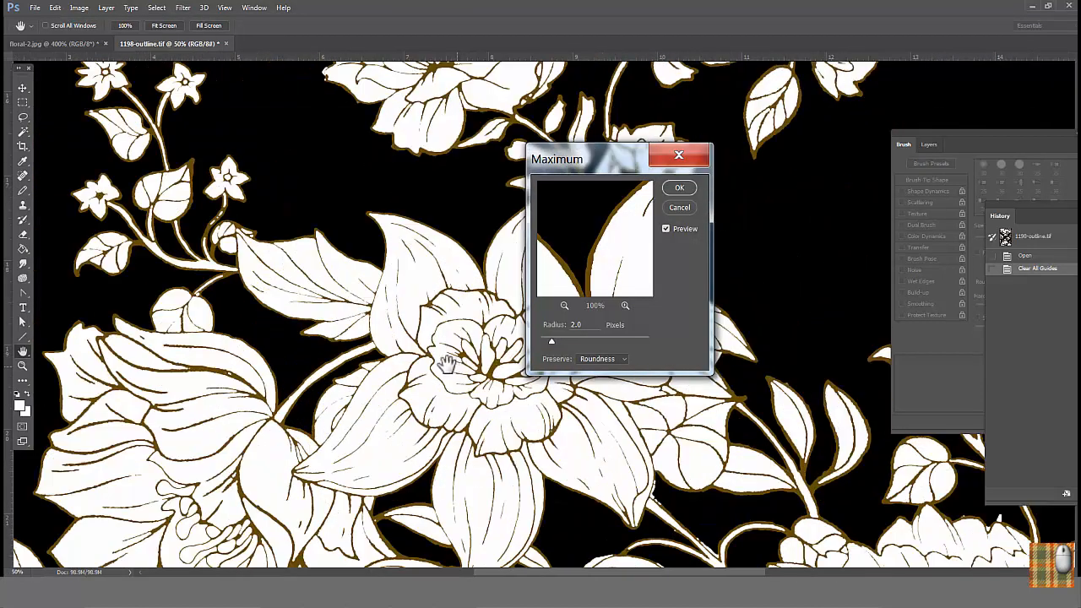
pyautogui.moveTo(446, 363); pyautogui.dragTo(439, 355)
pyautogui.moveTo(551, 339); pyautogui.dragTo(553, 342)
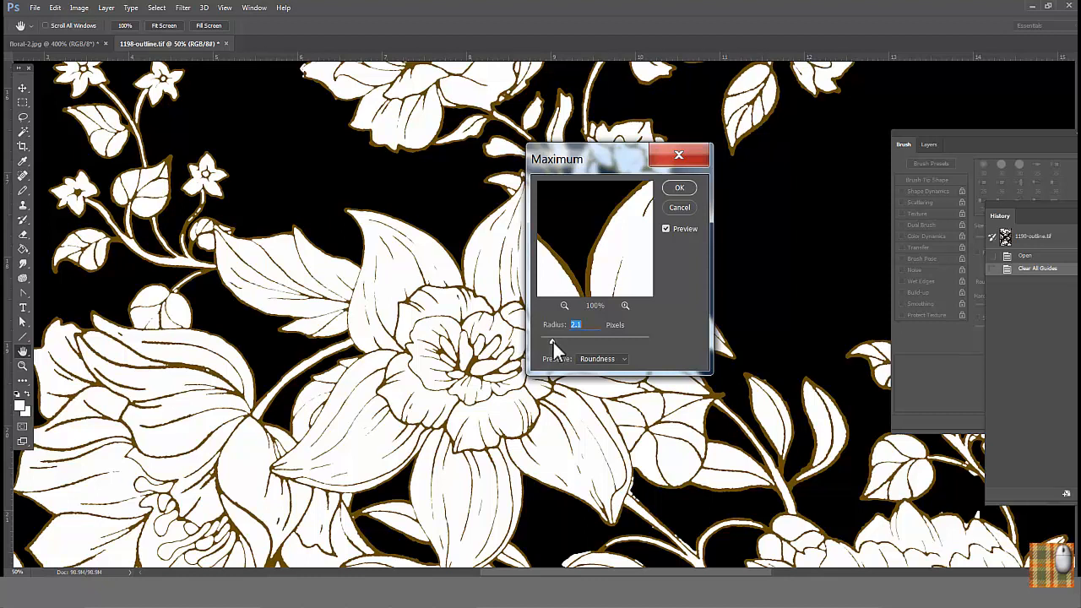
pyautogui.press('Return')
# - Try the Minimum filter on the whole floral drawing with a radius of 1.3 pixels to thicken its brown outlines
pyautogui.click(184, 7)
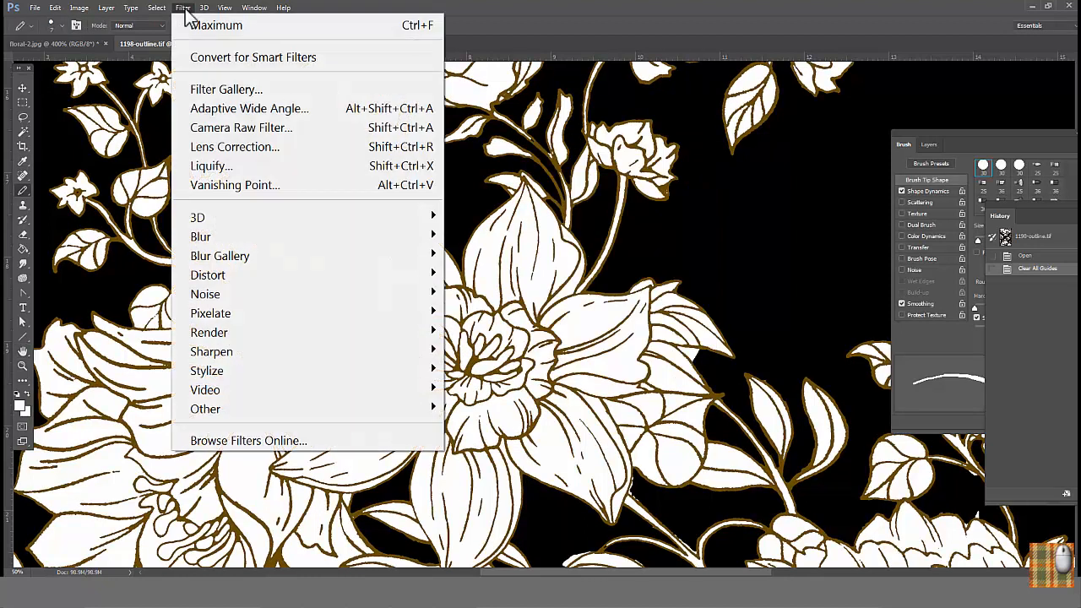
pyautogui.moveTo(234, 413)
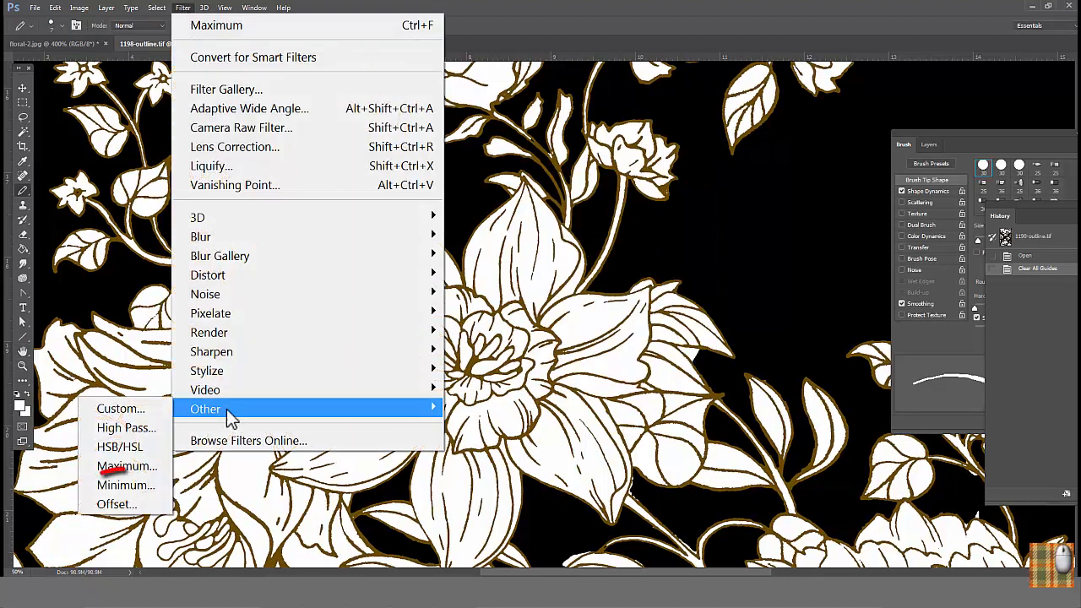
pyautogui.click(125, 484)
pyautogui.moveTo(506, 318); pyautogui.dragTo(503, 318)
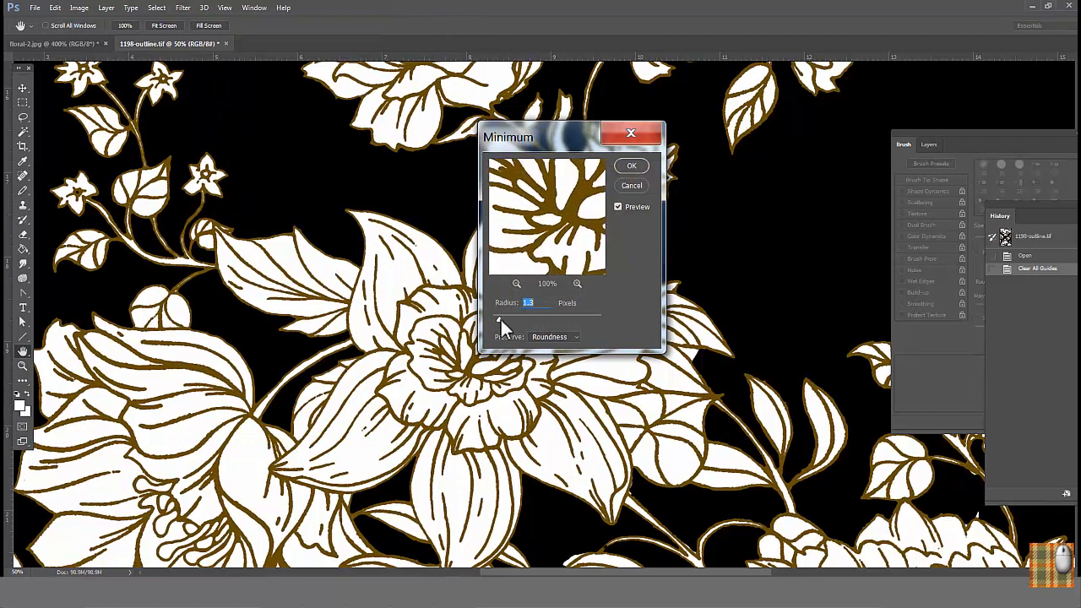
pyautogui.click(631, 166)
pyautogui.press('b')
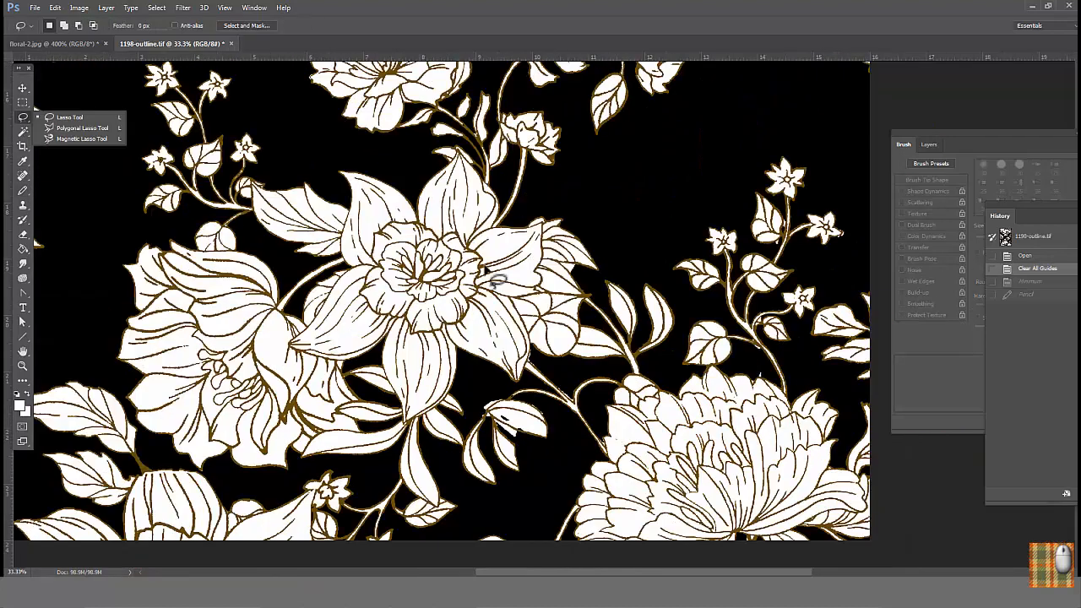
# - Lasso the large central flower, apply the Maximum filter to thin only its brown lines, and clear the selection
pyautogui.moveTo(540, 210)
pyautogui.mouseDown()
pyautogui.moveTo(496, 159)
pyautogui.moveTo(353, 148)
pyautogui.moveTo(293, 317)
pyautogui.moveTo(342, 389)
pyautogui.moveTo(440, 415)
pyautogui.moveTo(574, 342)
pyautogui.moveTo(597, 287)
pyautogui.moveTo(531, 199)
pyautogui.mouseUp()
pyautogui.click(182, 7)
pyautogui.moveTo(231, 410)
pyautogui.click(121, 461)
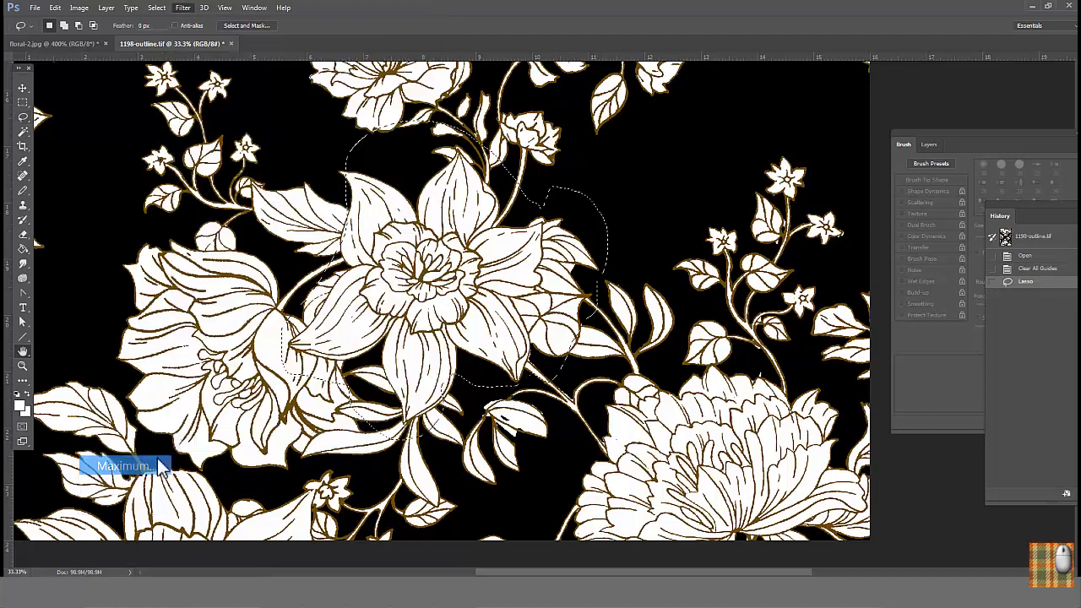
pyautogui.click(679, 187)
pyautogui.hotkey('ctrl', 'd')
# - Lasso the large flower beside the central one and apply the Minimum filter with a 1.4-pixel radius and Roundness preserved
pyautogui.moveTo(293, 291); pyautogui.dragTo(109, 314)
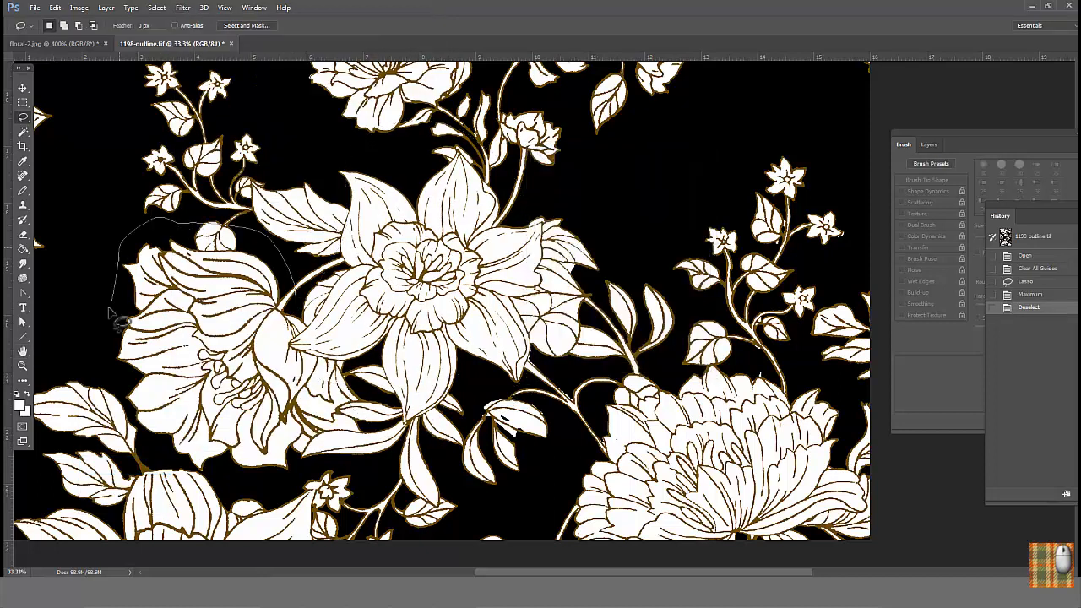
pyautogui.moveTo(329, 363); pyautogui.dragTo(300, 333)
pyautogui.click(183, 8)
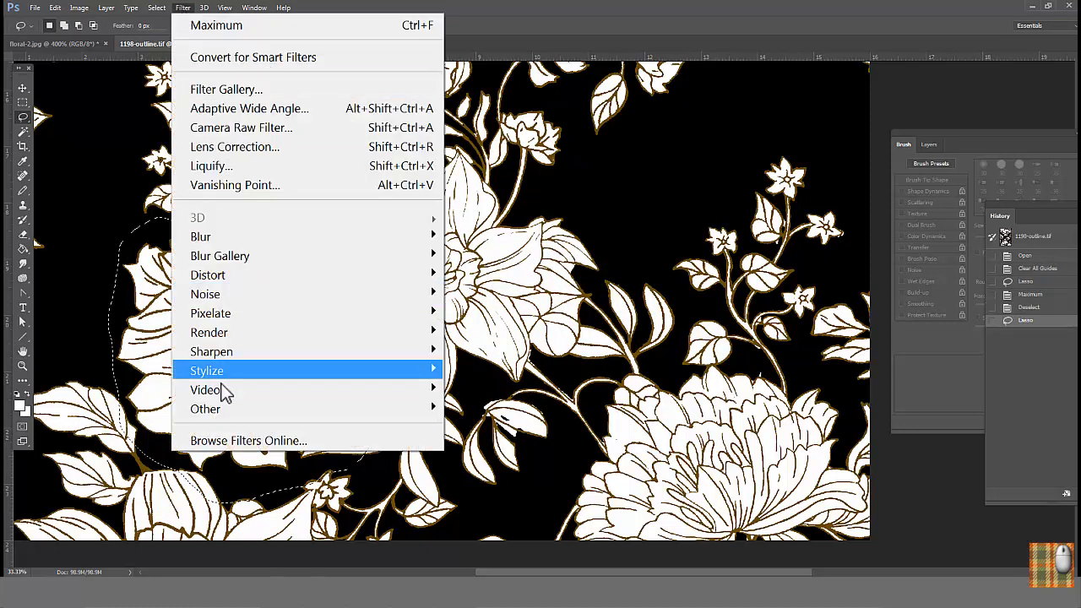
pyautogui.moveTo(222, 410)
pyautogui.click(127, 485)
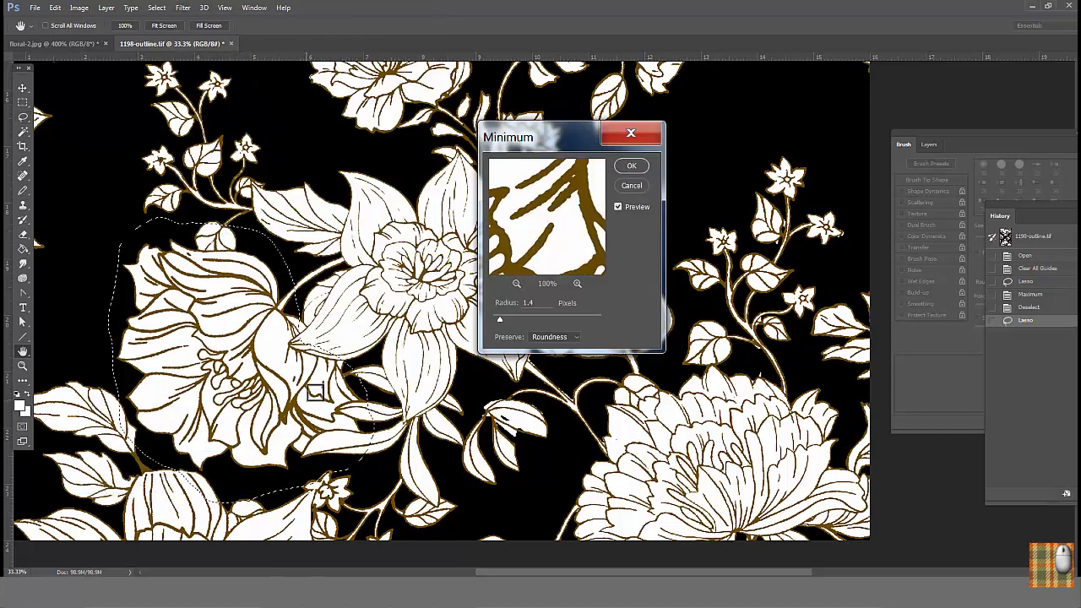
pyautogui.click(630, 165)
pyautogui.moveTo(536, 161); pyautogui.dragTo(224, 495)
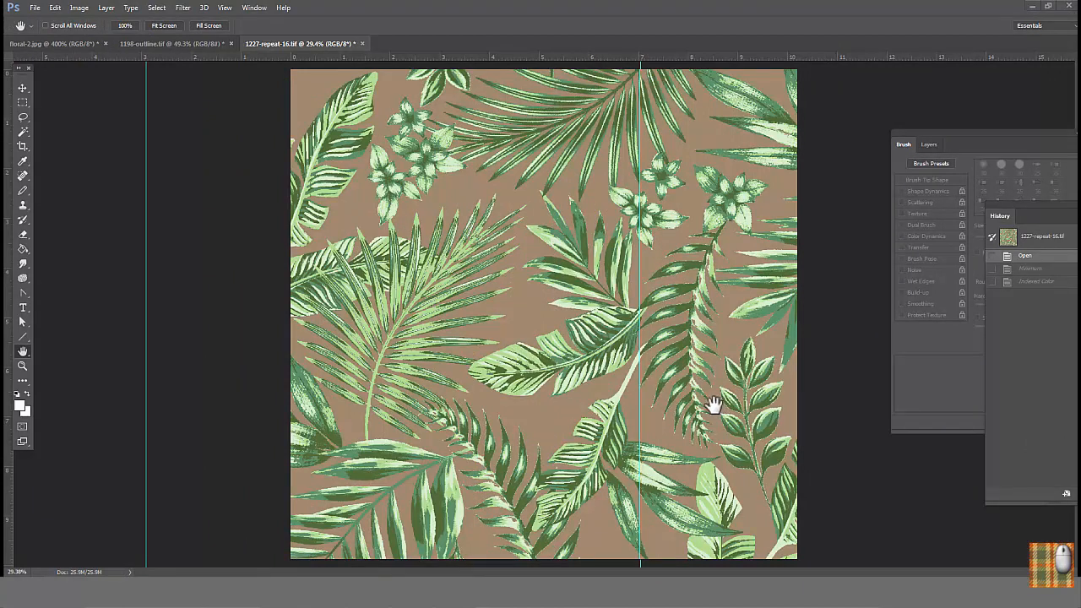
# - Try converting the 1227-repeat-16.tif leaf pattern to Indexed Color with the Exact palette, and revert it to its opened state
pyautogui.click(80, 9)
pyautogui.moveTo(92, 27)
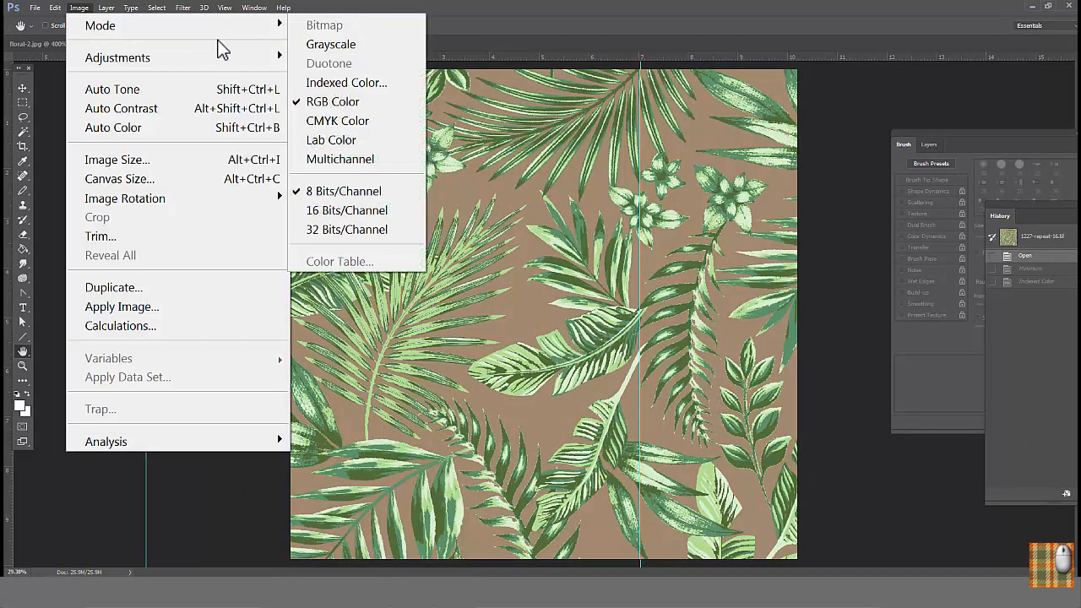
pyautogui.click(317, 85)
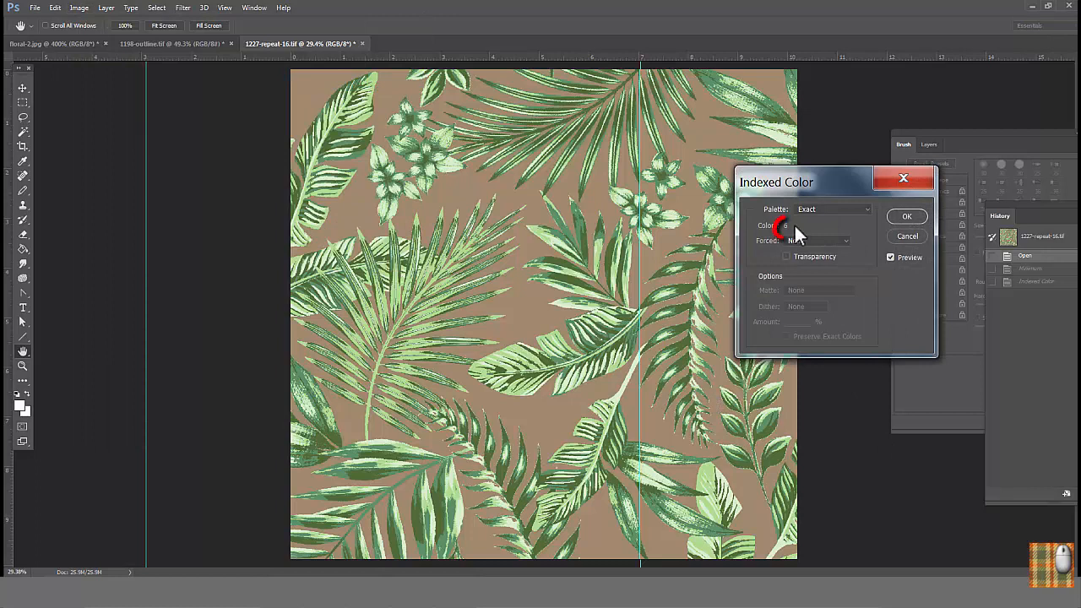
pyautogui.click(906, 216)
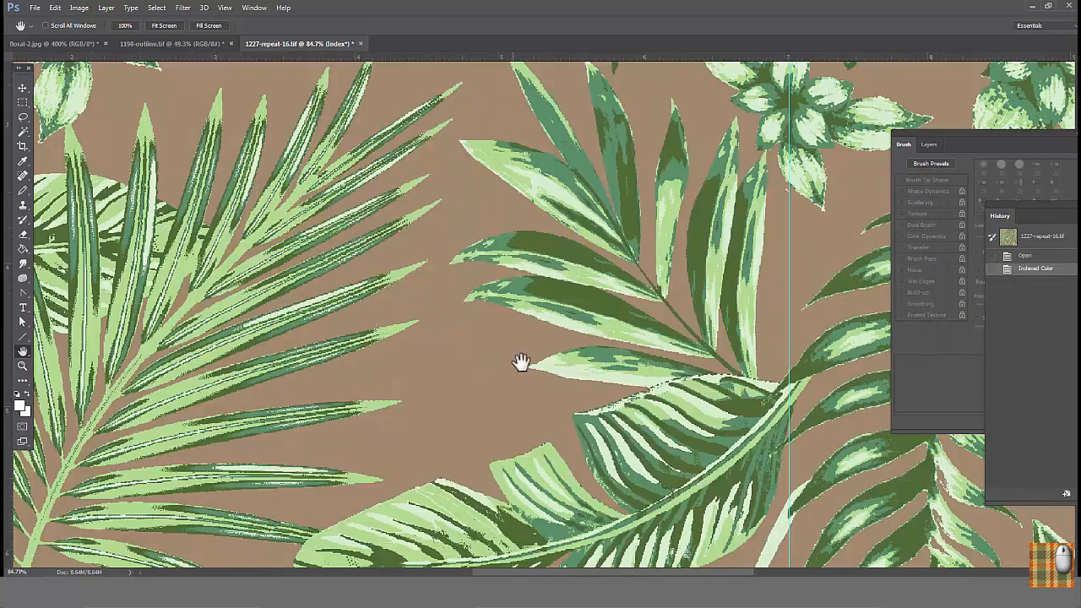
pyautogui.moveTo(521, 362); pyautogui.dragTo(629, 201)
pyautogui.click(1032, 260)
# - Try the Maximum filter on the whole leaf pattern with a radius of 2.0 pixels and Roundness preserved
pyautogui.click(184, 8)
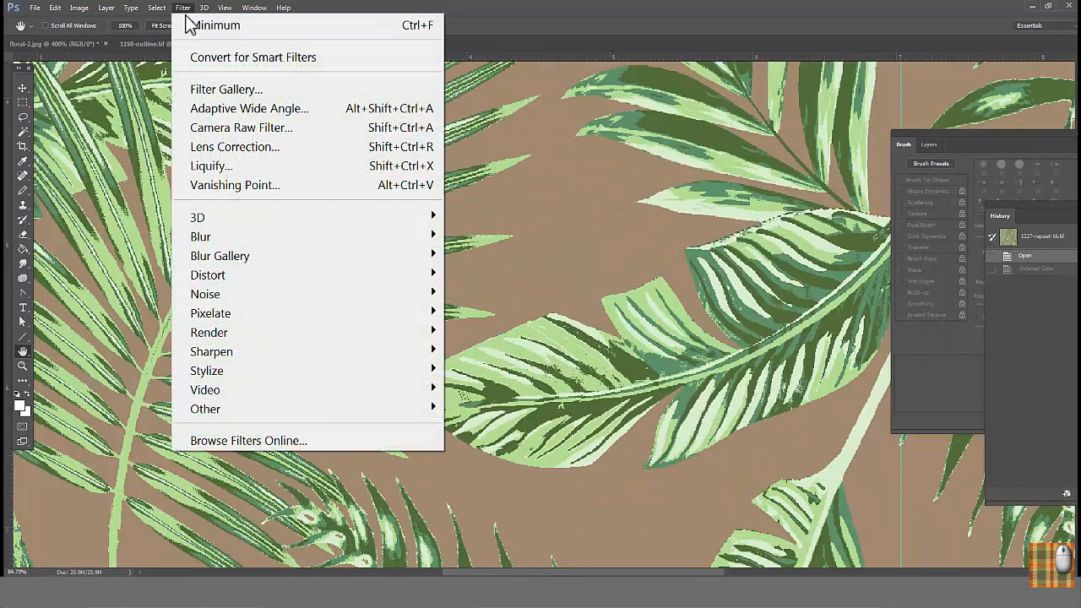
pyautogui.moveTo(211, 408)
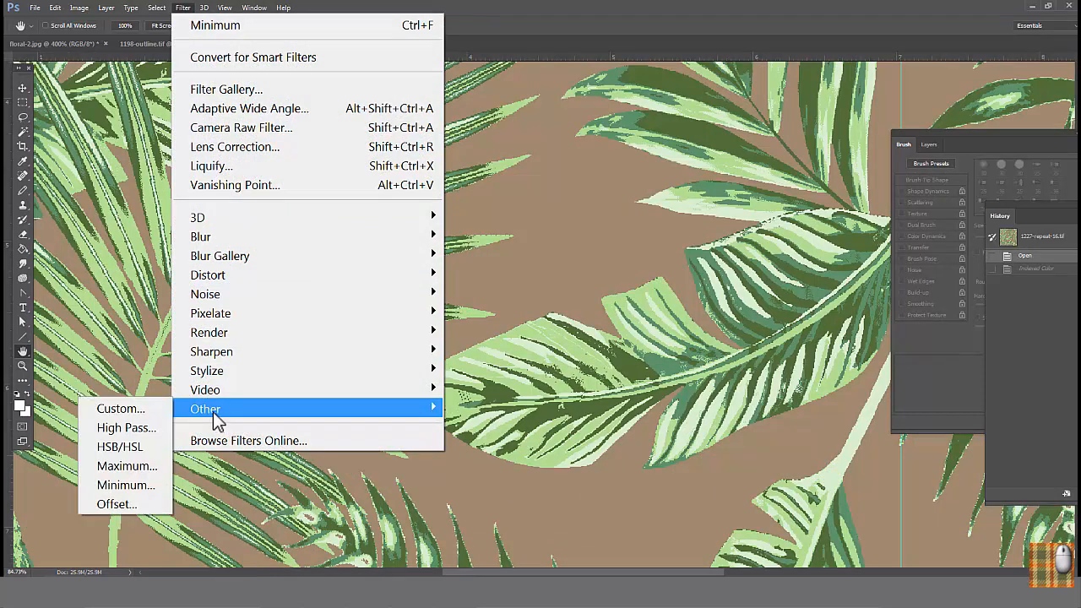
pyautogui.click(126, 465)
pyautogui.keyDown('alt'); pyautogui.click(485, 390); pyautogui.keyUp('alt')
pyautogui.moveTo(485, 390); pyautogui.dragTo(258, 141)
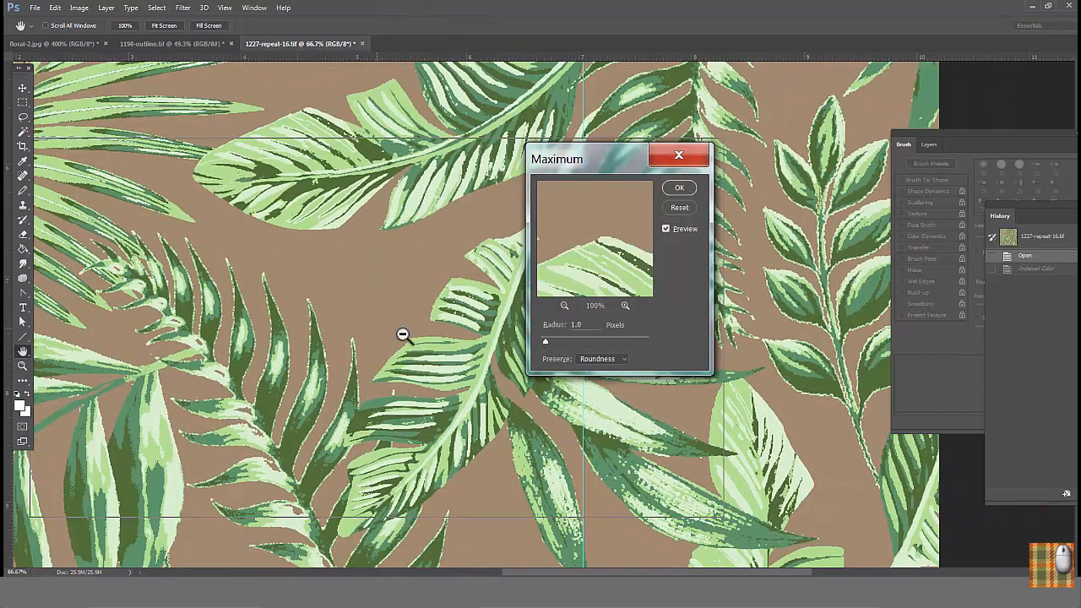
pyautogui.keyDown('alt'); pyautogui.click(403, 335); pyautogui.keyUp('alt')
pyautogui.moveTo(403, 336); pyautogui.dragTo(339, 396)
pyautogui.moveTo(194, 272); pyautogui.dragTo(289, 456)
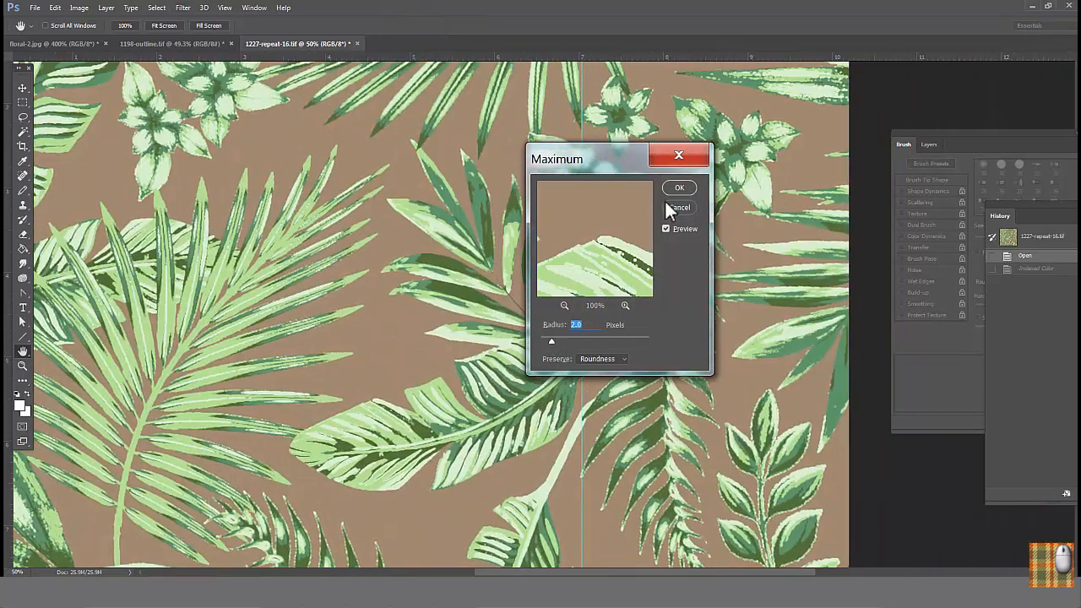
pyautogui.click(679, 207)
# - Apply the Minimum filter to the whole leaf pattern with a radius just under 2 pixels and Roundness preserved
pyautogui.click(185, 8)
pyautogui.moveTo(212, 408)
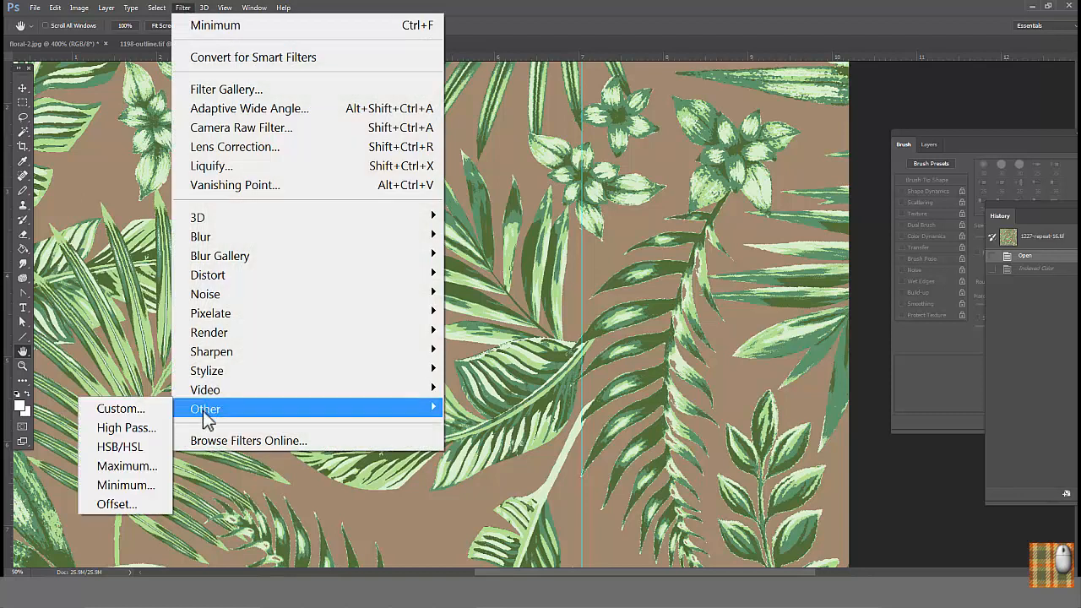
pyautogui.click(152, 483)
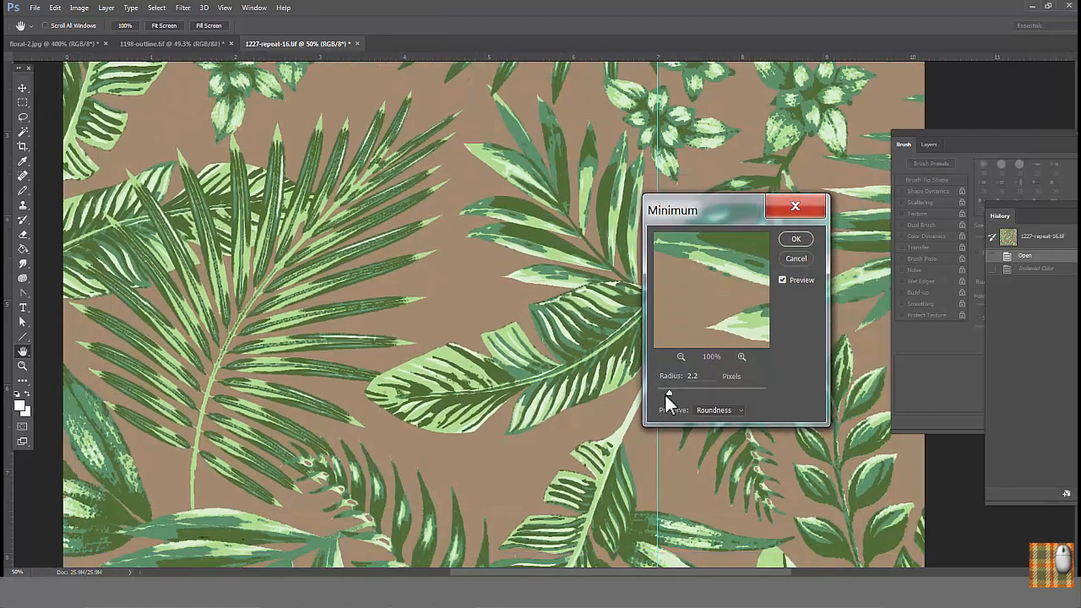
pyautogui.moveTo(664, 392); pyautogui.dragTo(663, 393)
pyautogui.moveTo(361, 343); pyautogui.dragTo(413, 343)
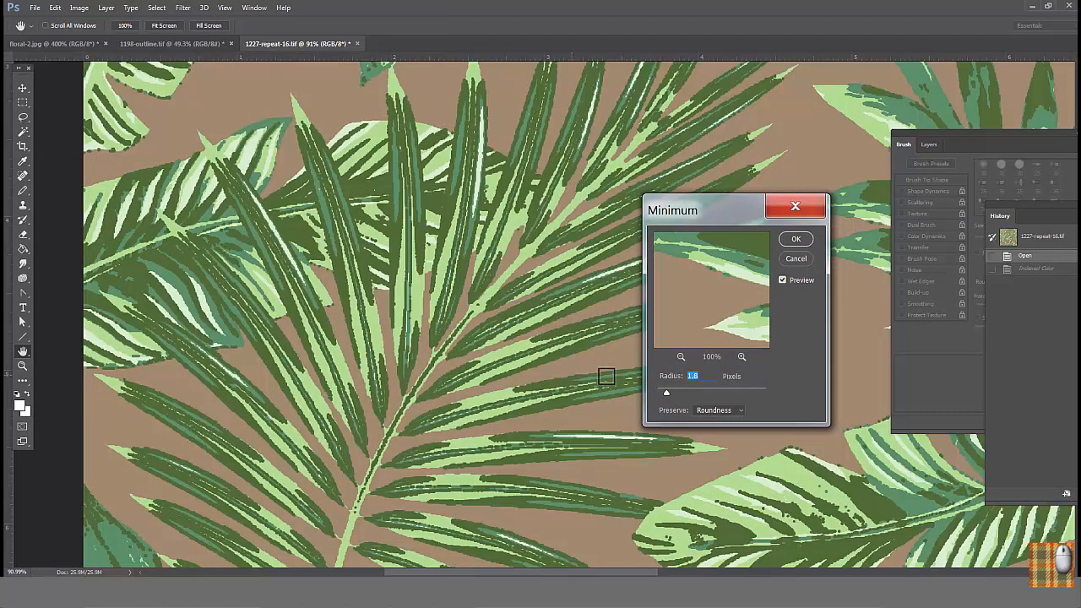
pyautogui.click(795, 239)
pyautogui.hscroll(2, 945, 540)
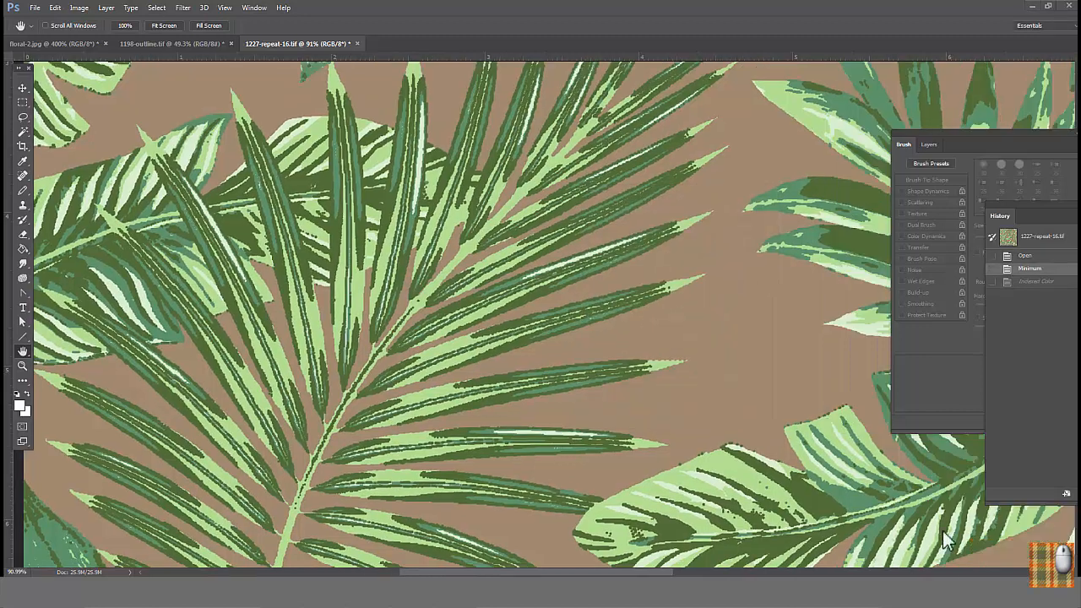
# - Convert the filtered leaf pattern to Indexed Color with the Local (Selective) palette, 6 colors and no dithering
pyautogui.click(78, 9)
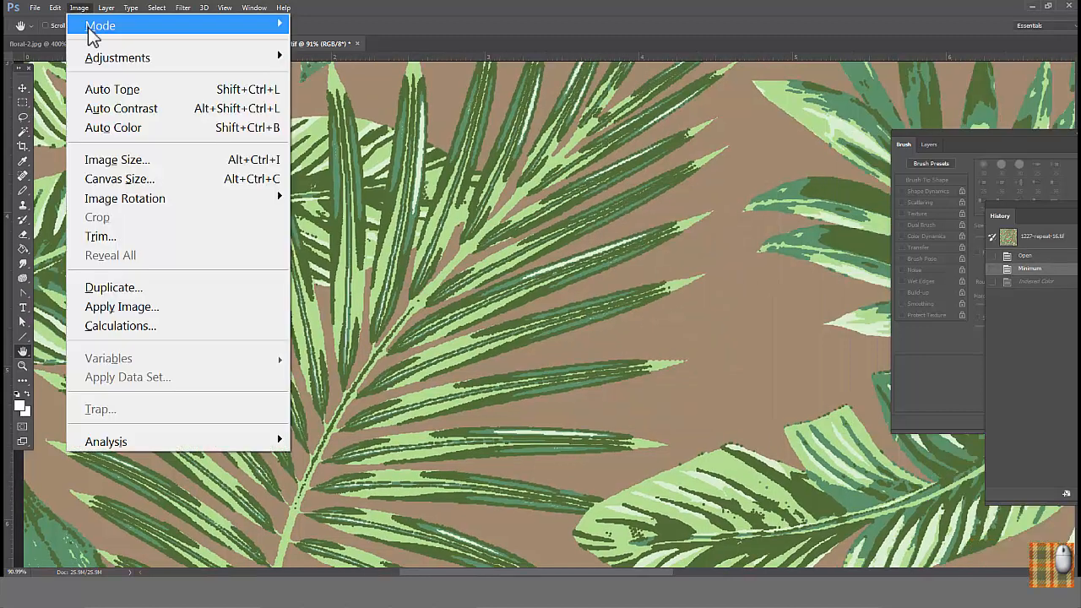
pyautogui.moveTo(204, 36)
pyautogui.click(314, 83)
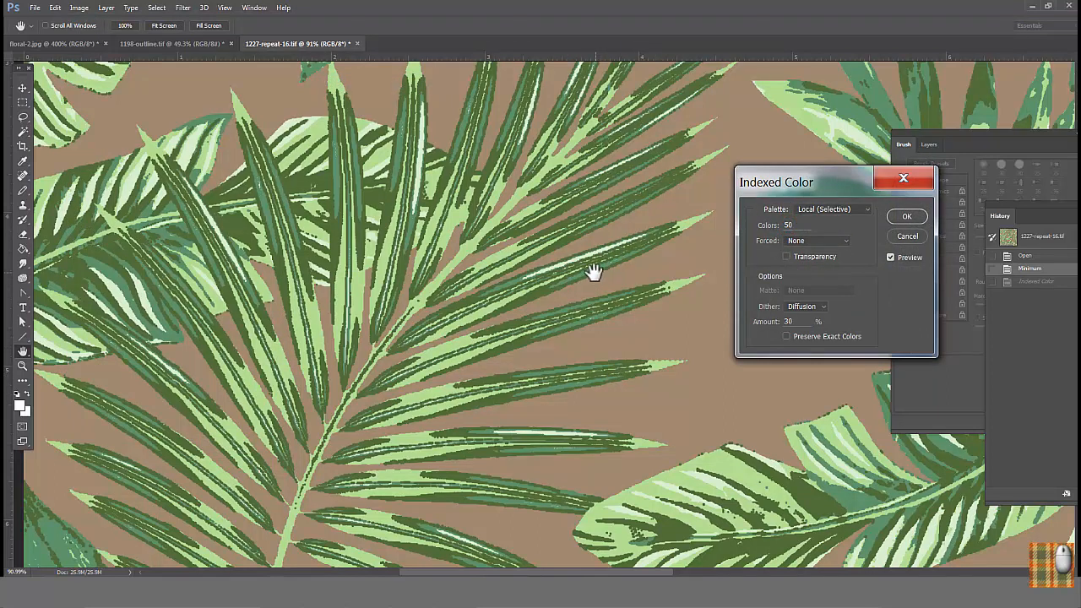
pyautogui.moveTo(588, 271); pyautogui.dragTo(542, 319)
pyautogui.scroll(-4, 557, 375)
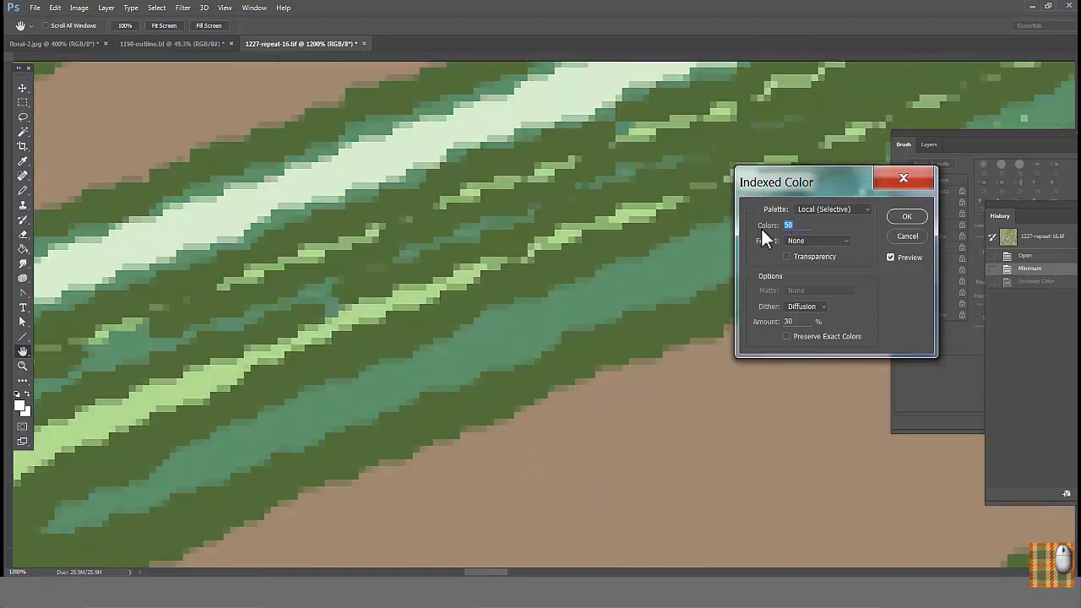
pyautogui.click(805, 306)
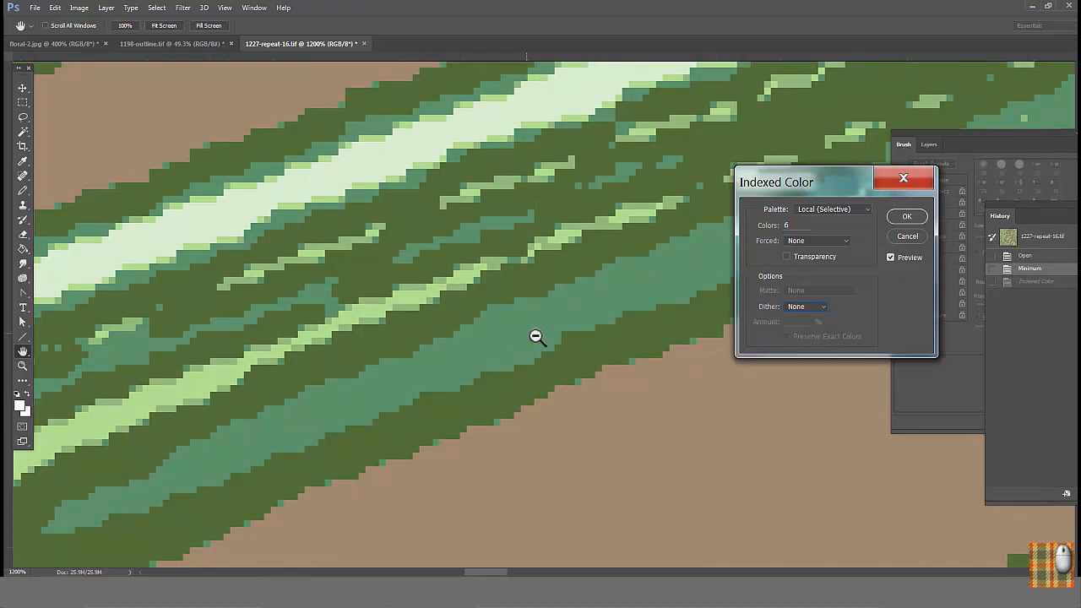
pyautogui.scroll(-2, 536, 336)
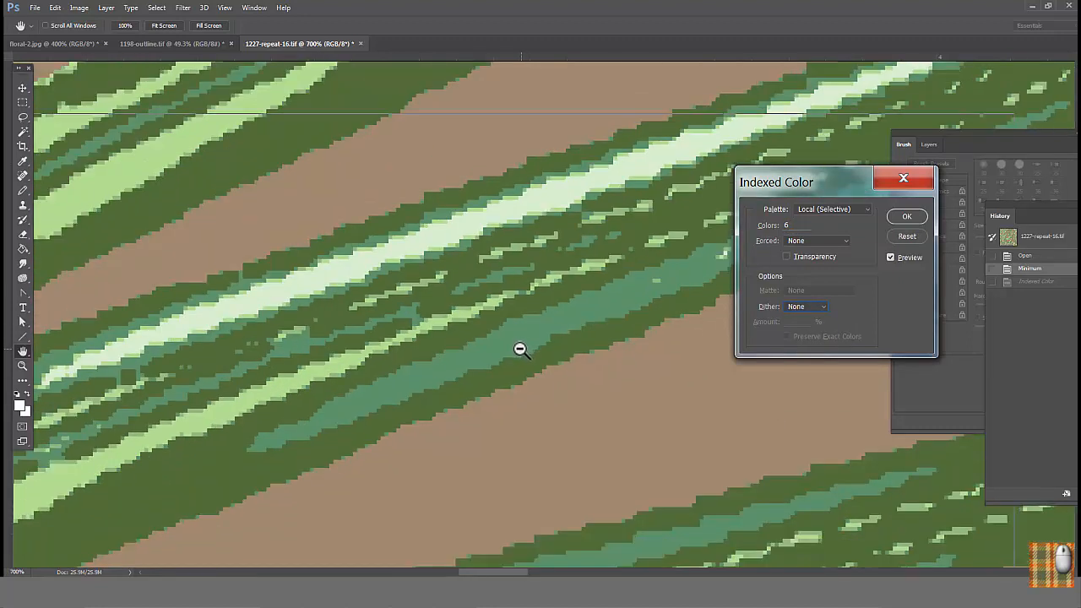
pyautogui.scroll(-3, 517, 352)
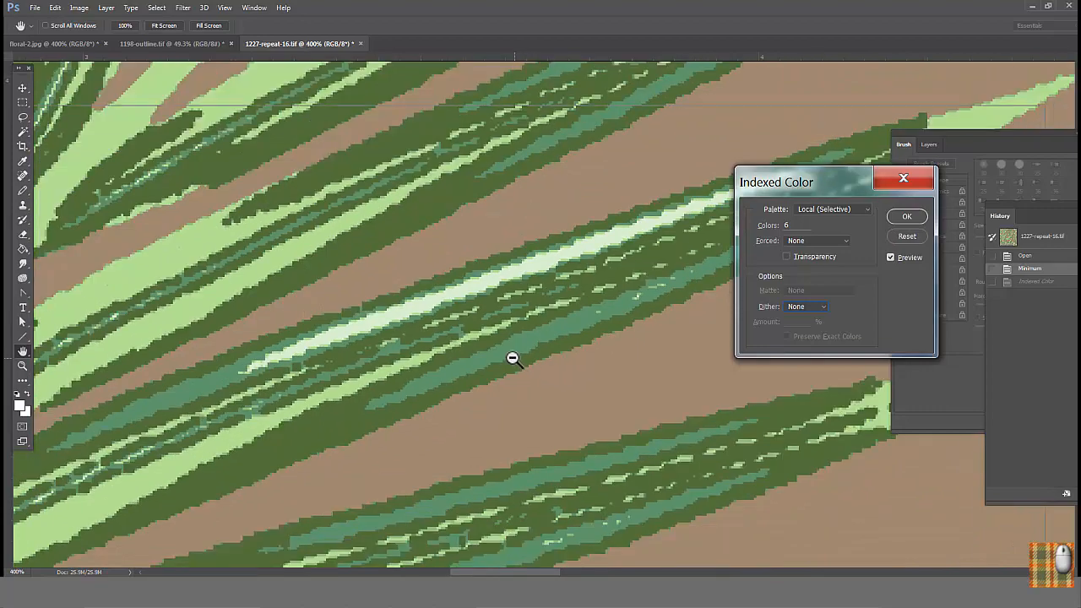
pyautogui.scroll(-3, 513, 360)
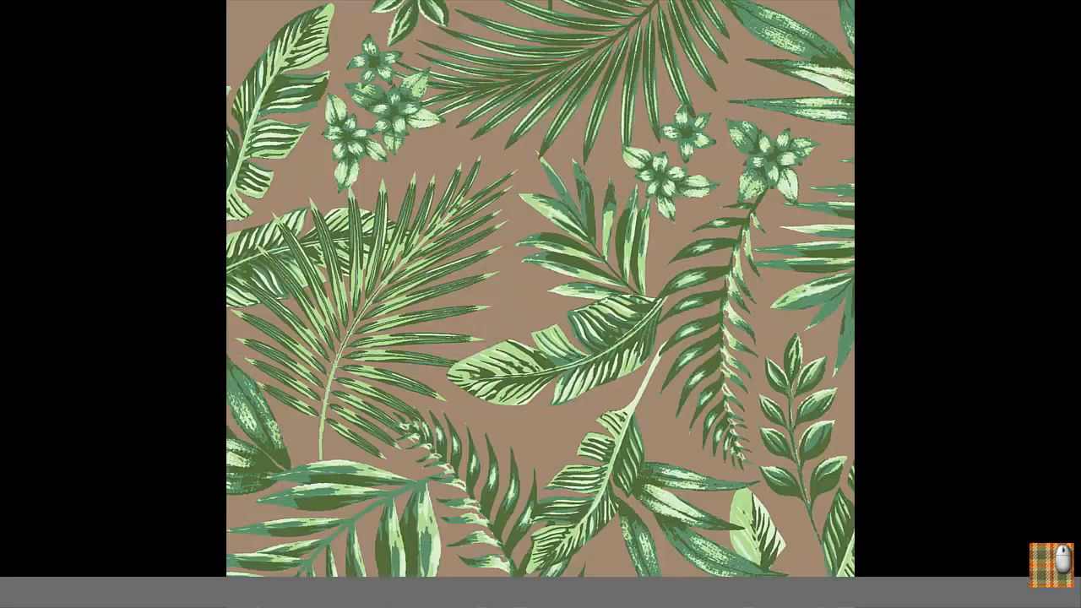